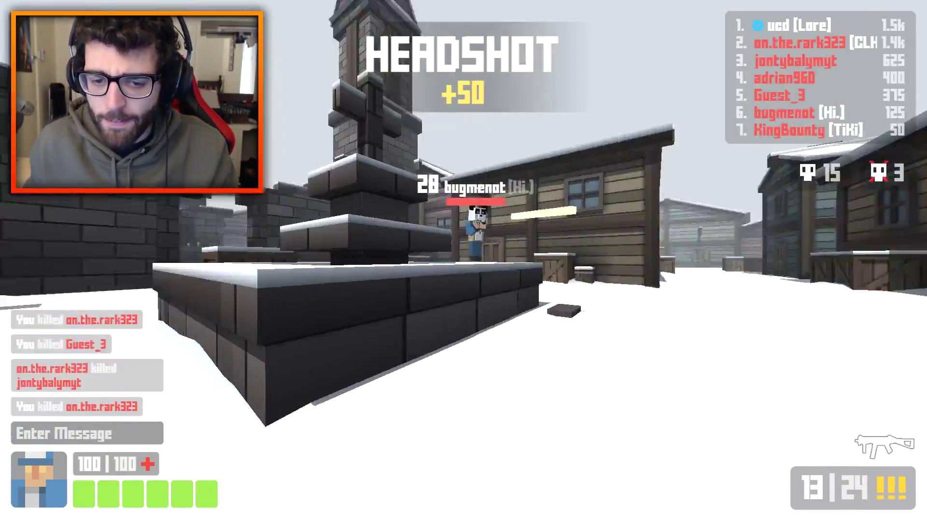
Shoot the enemy standing behind the stone monument and reload the weapon
{"action": "key", "text": "r"}
{"action": "left_click", "coordinate": [464, 260]}
{"action": "left_click", "coordinate": [464, 261]}
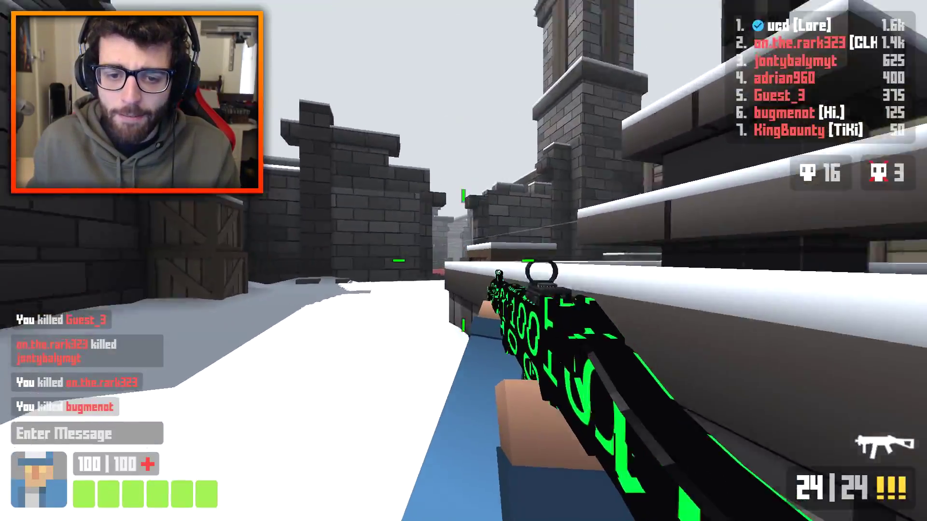
Shoot the enemies in and around the ruined church and reload the weapon
{"action": "left_click", "coordinate": [464, 260]}
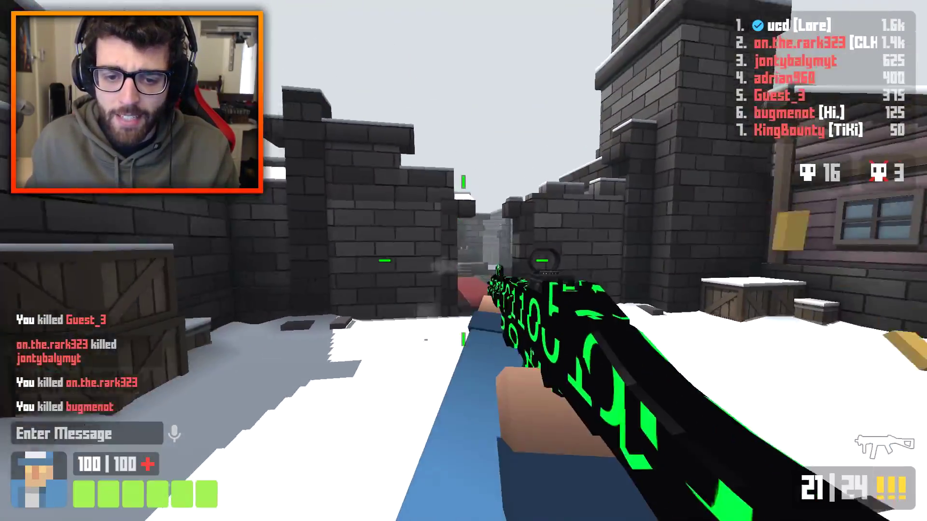
{"action": "left_click", "coordinate": [464, 260]}
{"action": "left_click", "coordinate": [463, 261]}
{"action": "left_click", "coordinate": [463, 261]}
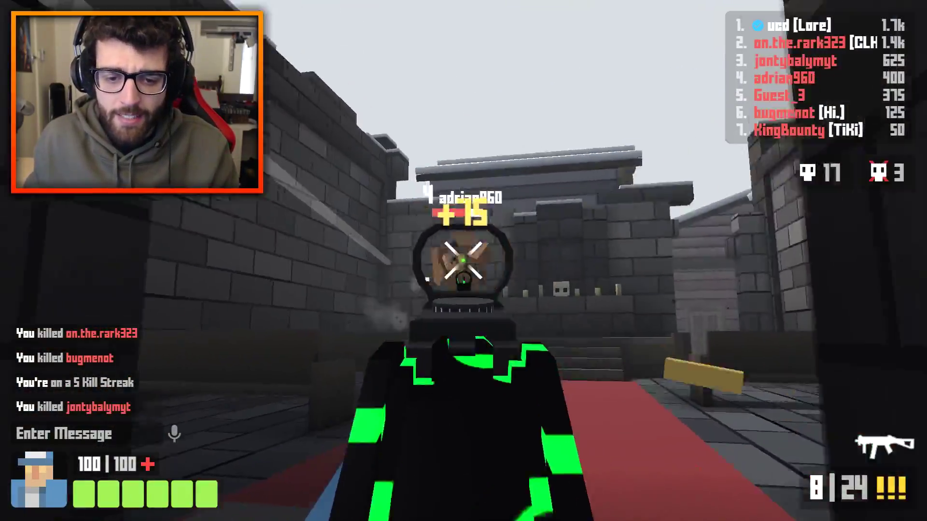
{"action": "left_click", "coordinate": [464, 261]}
{"action": "key", "text": "r"}
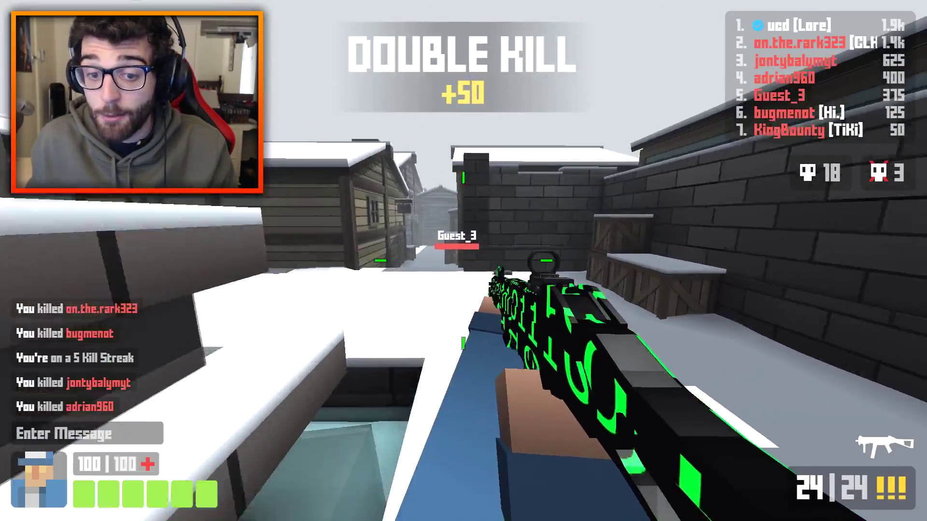
Shoot the enemy across the snowy yard beside the wooden houses and reload
{"action": "left_click", "coordinate": [464, 261]}
{"action": "left_click", "coordinate": [463, 260]}
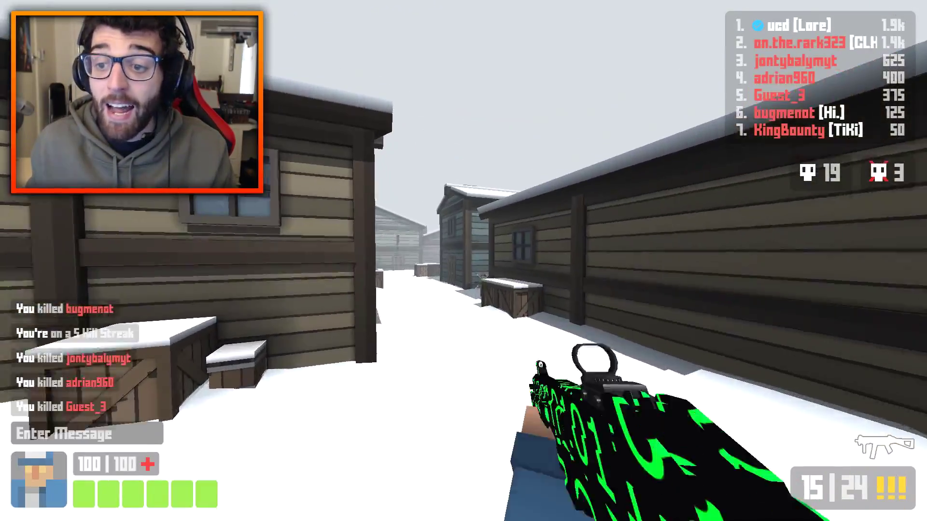
{"action": "key", "text": "r"}
Shoot the enemy wearing crossed green swords between the wooden houses, then reload the weapon
{"action": "left_click", "coordinate": [464, 261]}
{"action": "left_click", "coordinate": [463, 260]}
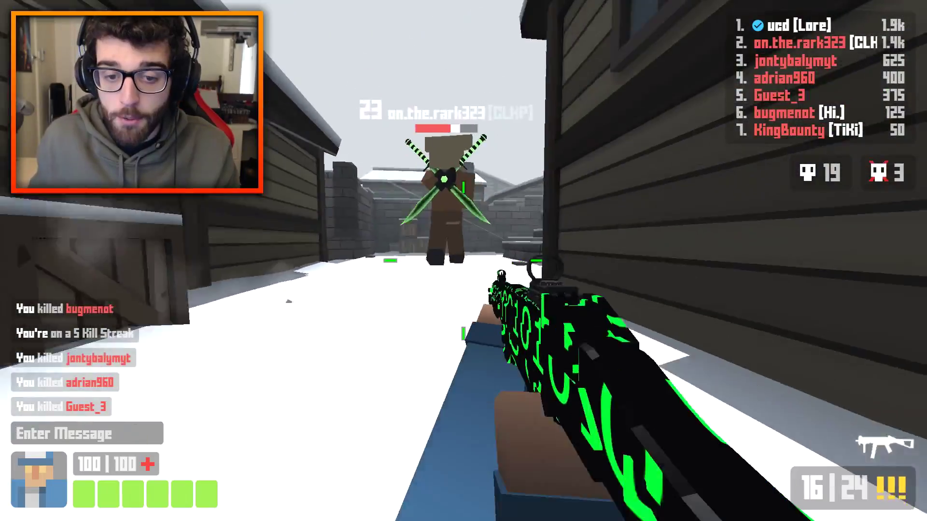
{"action": "left_click", "coordinate": [464, 261]}
{"action": "left_click", "coordinate": [463, 261]}
{"action": "left_click", "coordinate": [464, 261]}
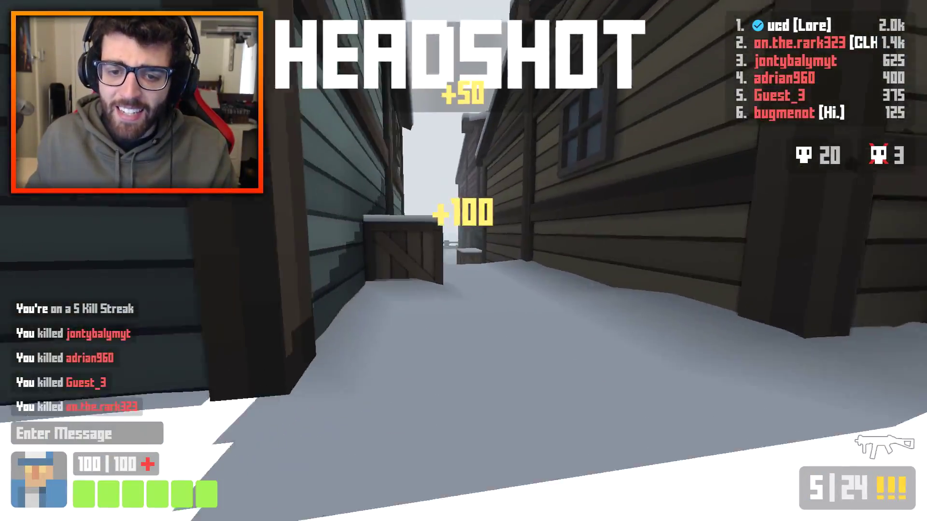
{"action": "key", "text": "r"}
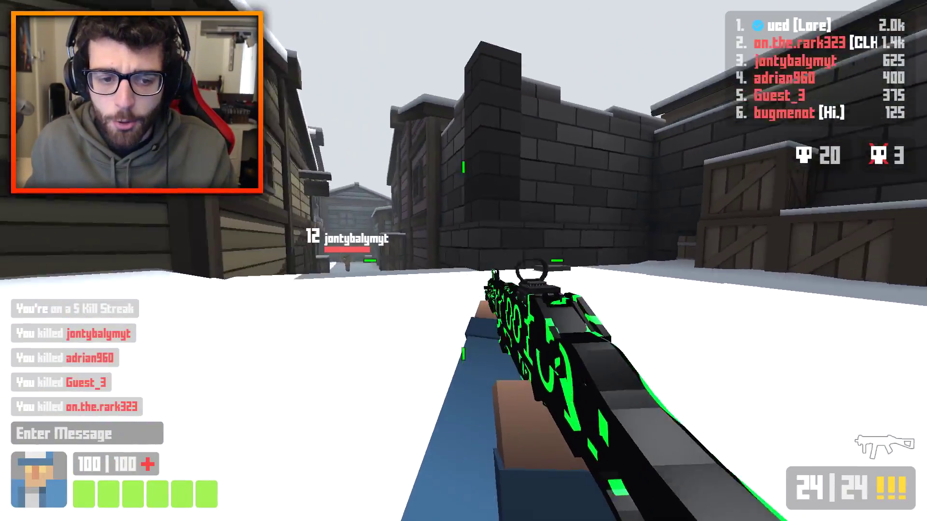
Shoot the distant enemy in the lane beside the stone wall and reload
{"action": "left_click", "coordinate": [463, 260]}
{"action": "left_click", "coordinate": [464, 261]}
{"action": "left_click", "coordinate": [463, 261]}
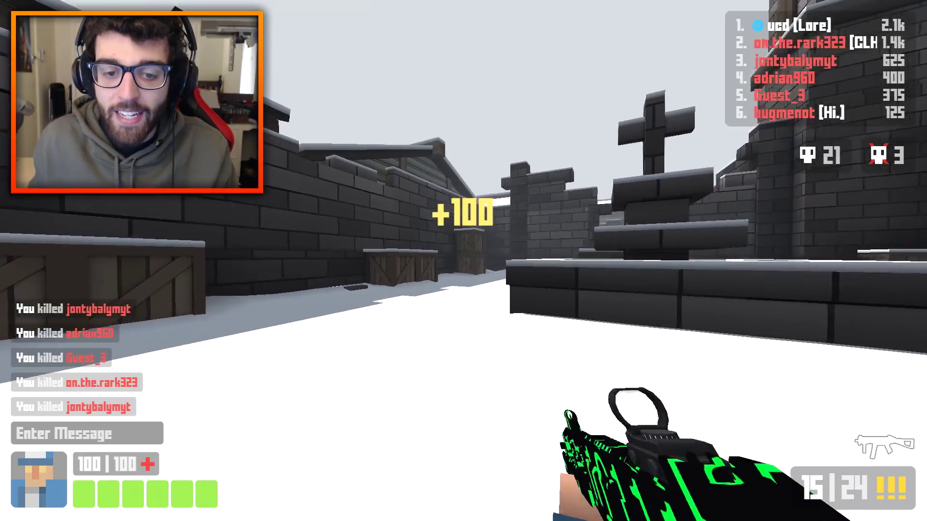
{"action": "key", "text": "r"}
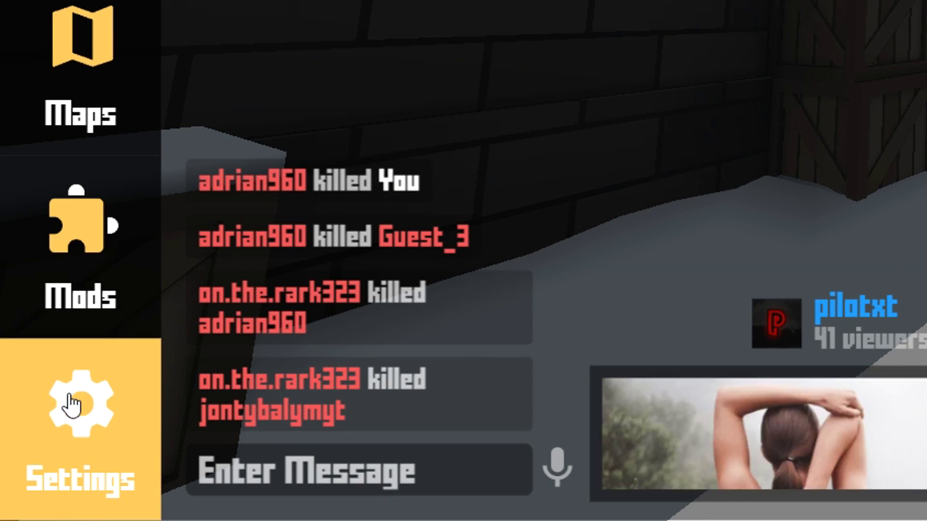
Turn off Bullet Trails and Muzzle Flash in the game's quality settings and resume the match
{"action": "left_click", "coordinate": [71, 406]}
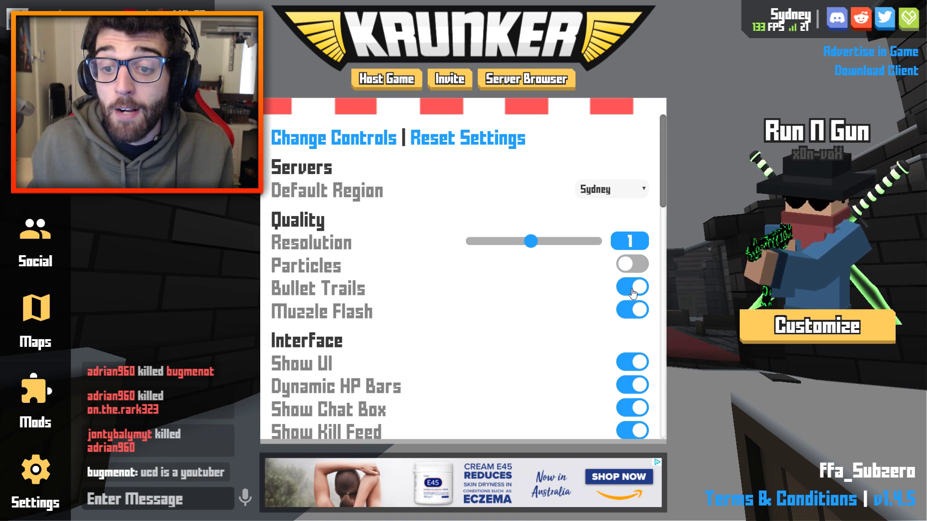
{"action": "left_click", "coordinate": [633, 287]}
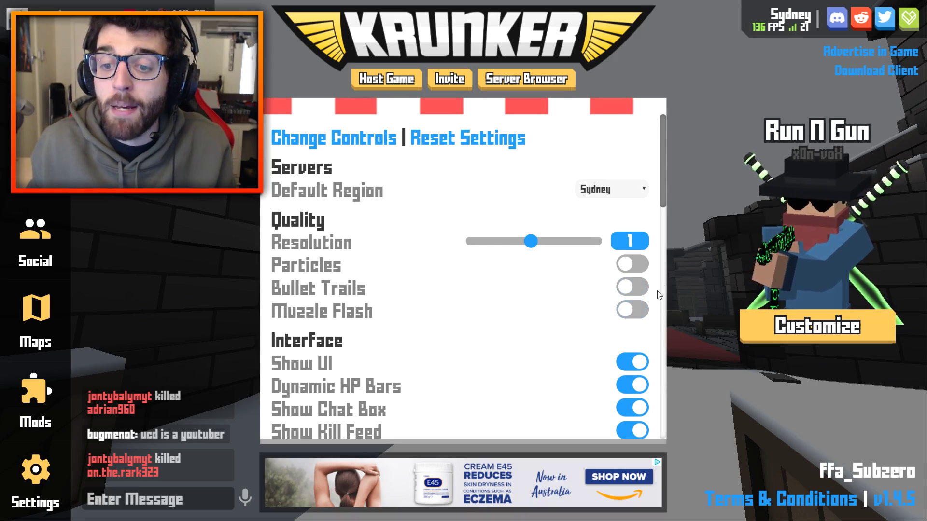
{"action": "left_click", "coordinate": [685, 261]}
{"action": "left_click", "coordinate": [685, 261]}
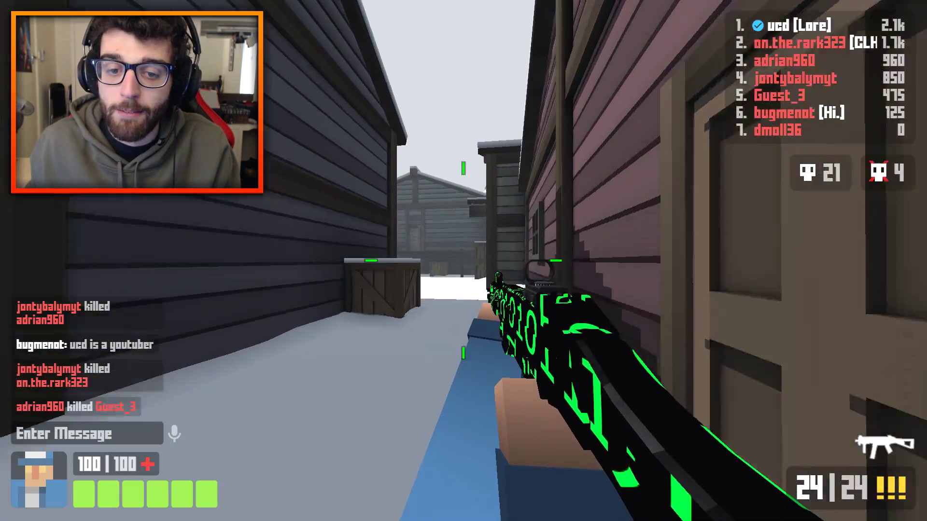
Advance through the alley, shoot the enemy at its far end and reload
{"action": "key", "text": "w"}
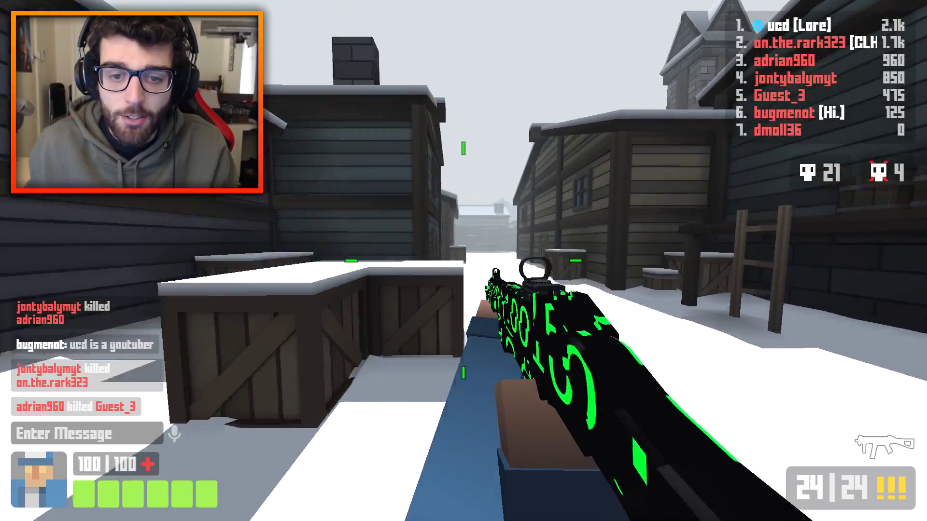
{"action": "left_click", "coordinate": [464, 261]}
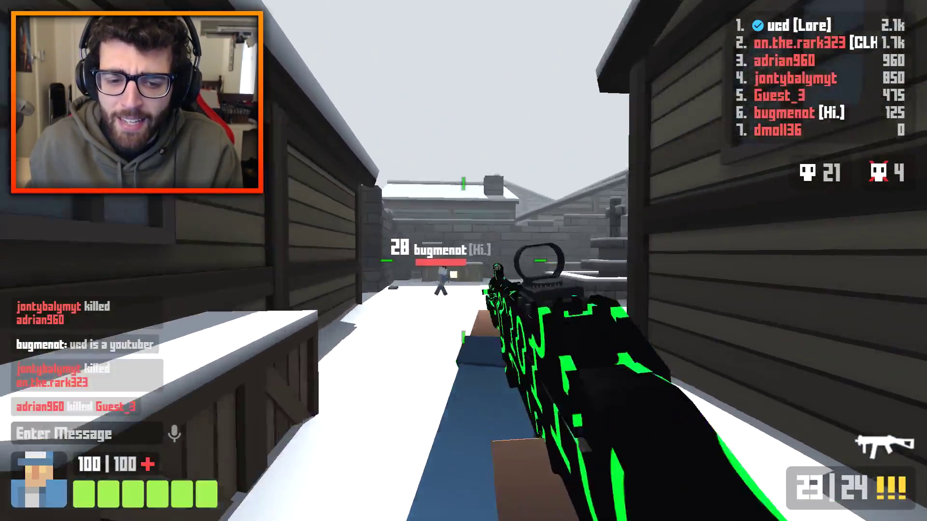
{"action": "right_click", "coordinate": [464, 261]}
{"action": "left_click", "coordinate": [463, 260]}
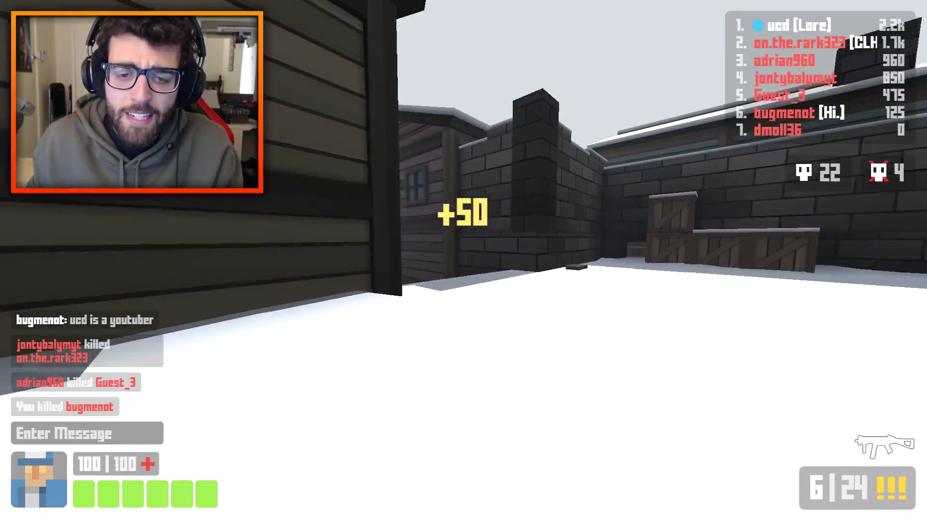
{"action": "key", "text": "r"}
Shoot the two enemies around the snowy monument yard, aiming down sights, and reload
{"action": "left_click", "coordinate": [464, 261]}
{"action": "left_click", "coordinate": [464, 260]}
{"action": "left_click", "coordinate": [463, 260]}
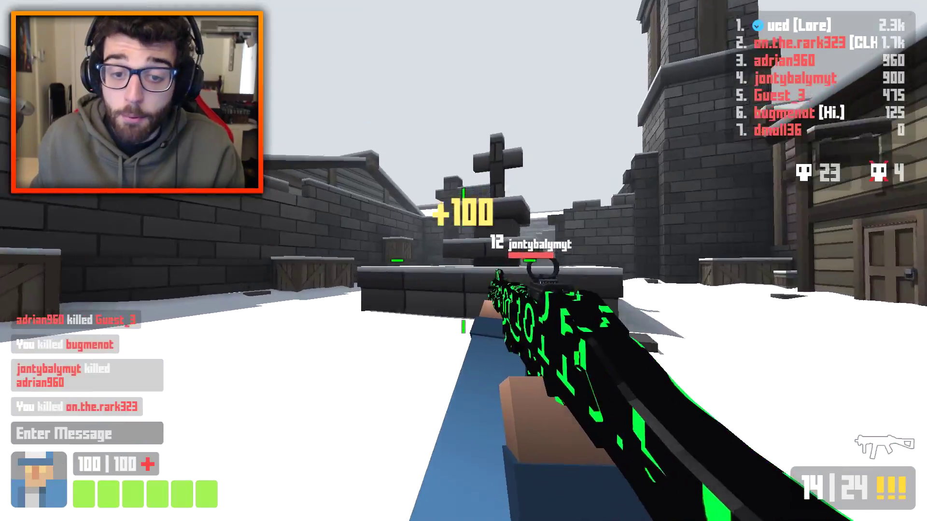
{"action": "right_click", "coordinate": [463, 261]}
{"action": "left_click", "coordinate": [463, 261]}
{"action": "left_click", "coordinate": [464, 261]}
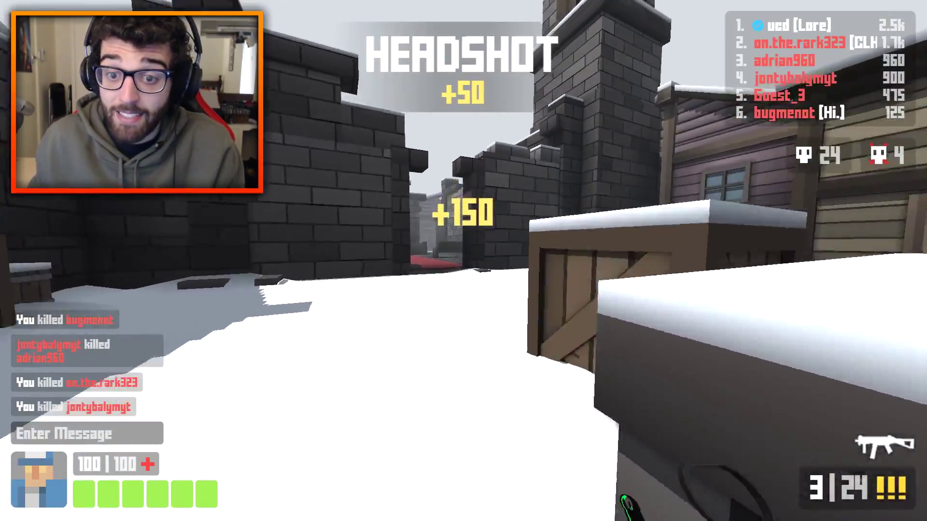
{"action": "key", "text": "r"}
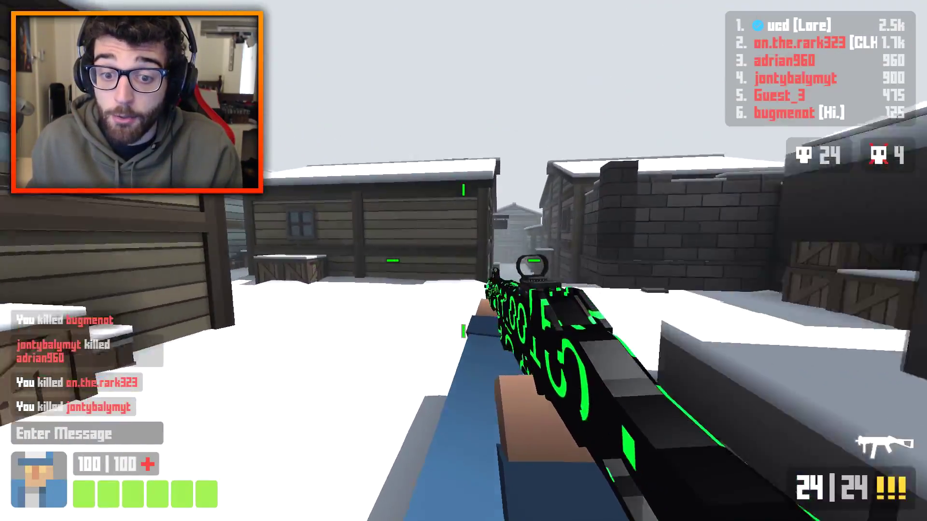
Aim down sights at the next enemy near the wooden houses, shoot them and reload
{"action": "right_click", "coordinate": [464, 261]}
{"action": "left_click", "coordinate": [464, 261]}
{"action": "left_click", "coordinate": [464, 260]}
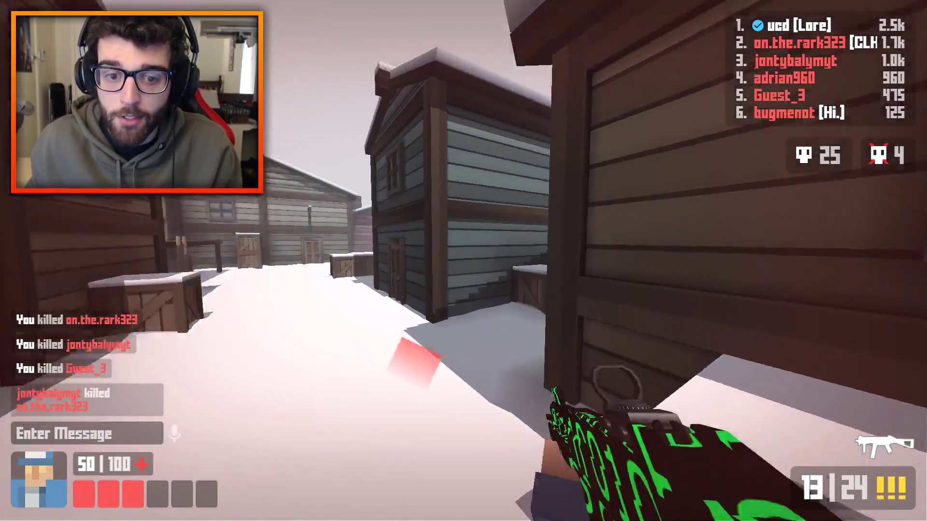
{"action": "key", "text": "r"}
Aim down sights and fire at the enemy in the church entrance beyond the monument
{"action": "left_click", "coordinate": [463, 261]}
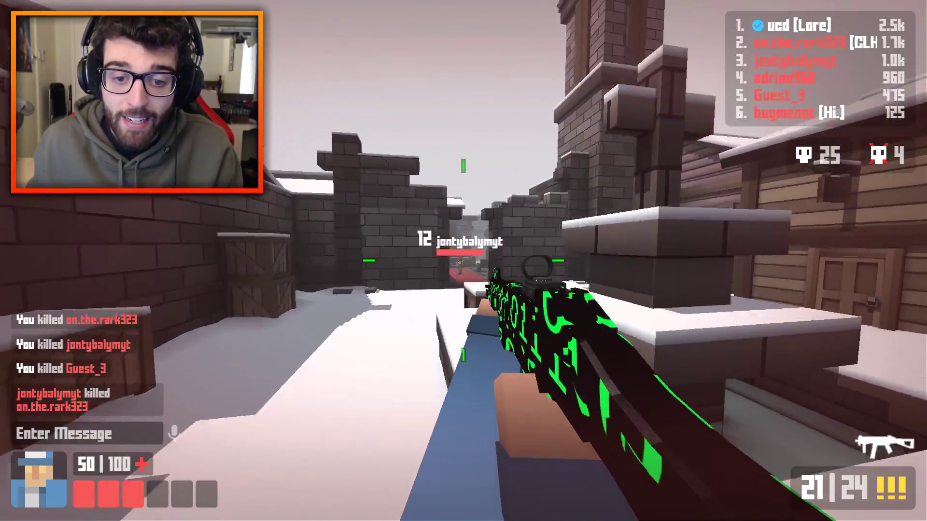
{"action": "right_click", "coordinate": [464, 260]}
{"action": "left_click", "coordinate": [464, 261]}
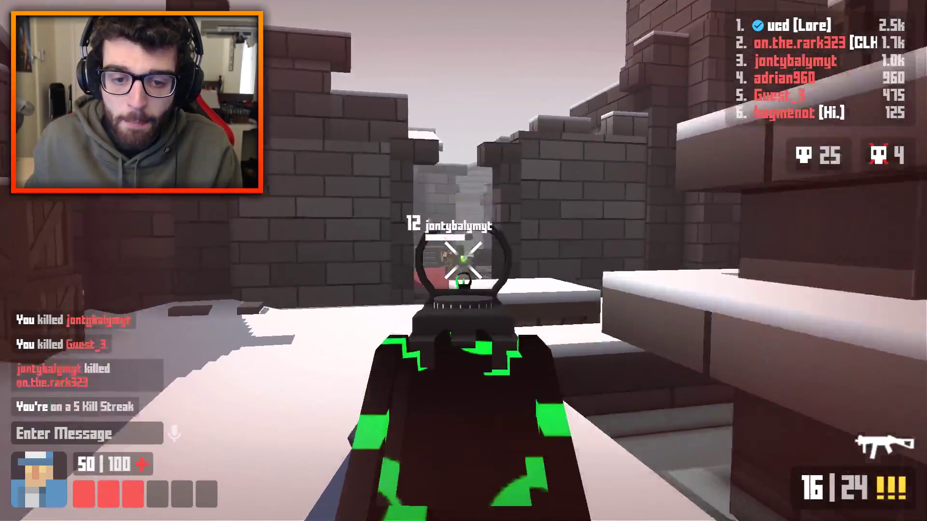
{"action": "left_click", "coordinate": [463, 261]}
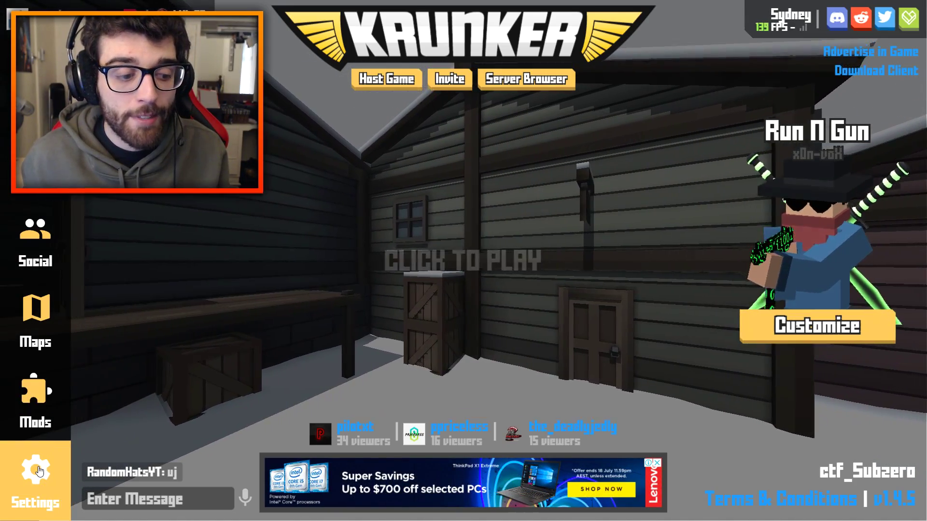
Try the Resolution quality setting at 2, lower it to 0.3 and enter the capture-the-flag match
{"action": "left_click", "coordinate": [39, 471]}
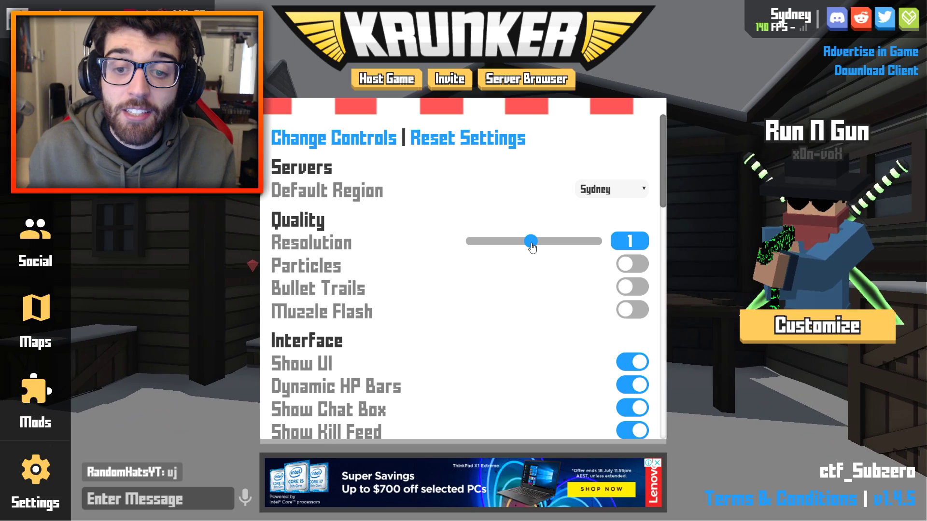
{"action": "left_click_drag", "start_coordinate": [532, 248], "coordinate": [630, 240]}
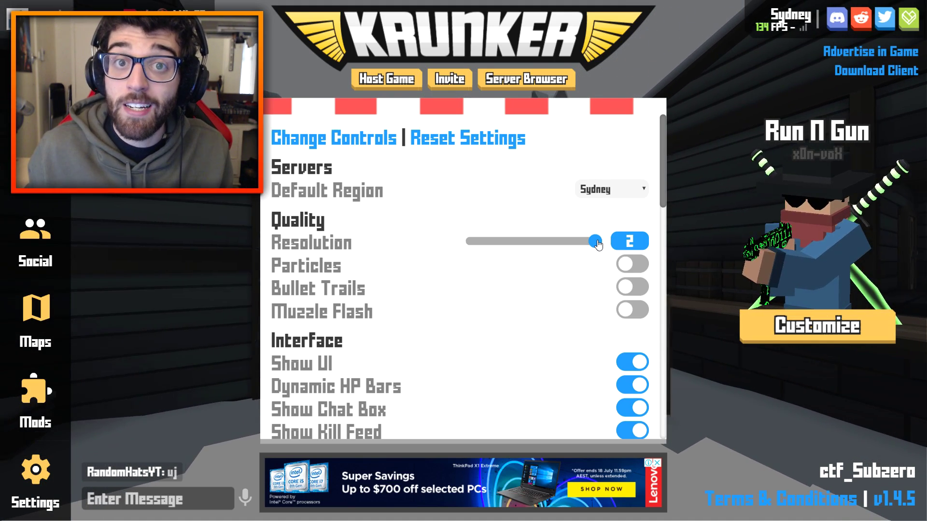
{"action": "left_click_drag", "start_coordinate": [597, 244], "coordinate": [511, 245]}
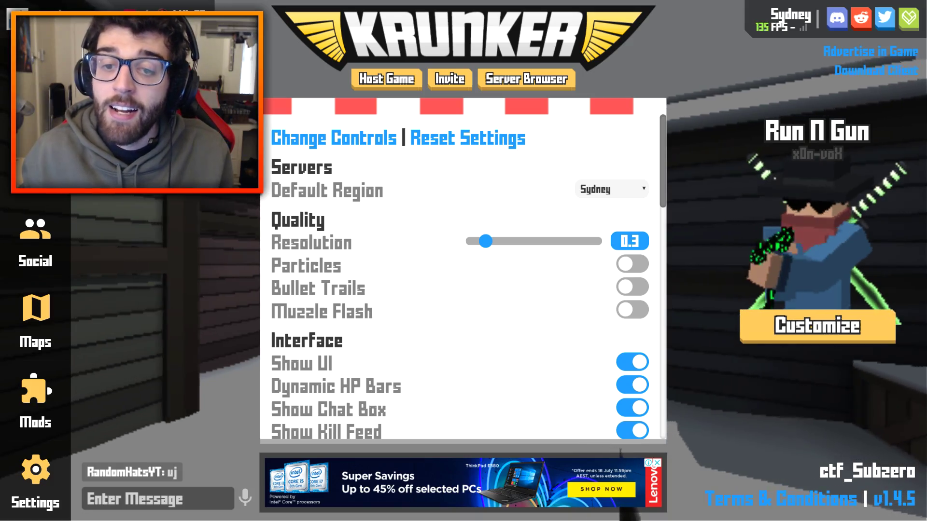
{"action": "key", "text": "Escape"}
{"action": "left_click", "coordinate": [463, 259]}
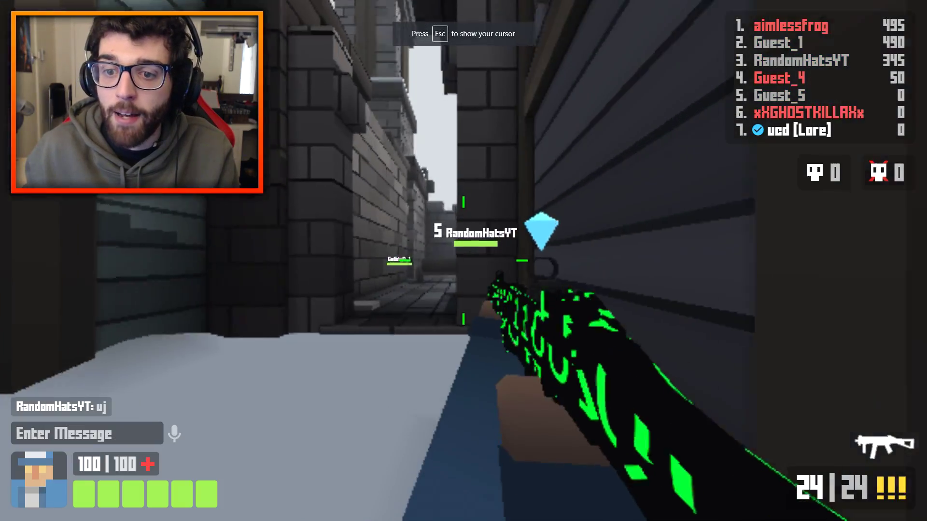
Run through the church into the village, shoot the enemy in the alley and reload
{"action": "key", "text": "w"}
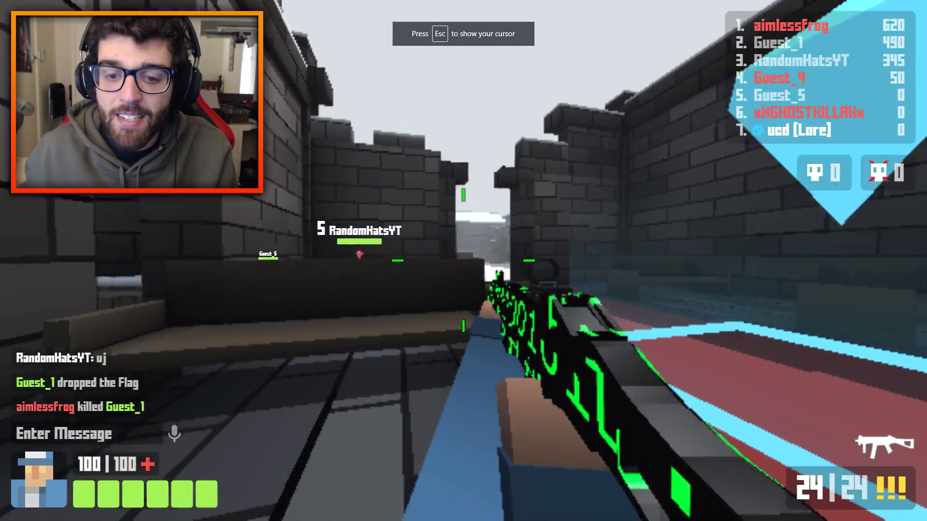
{"action": "key", "text": "w"}
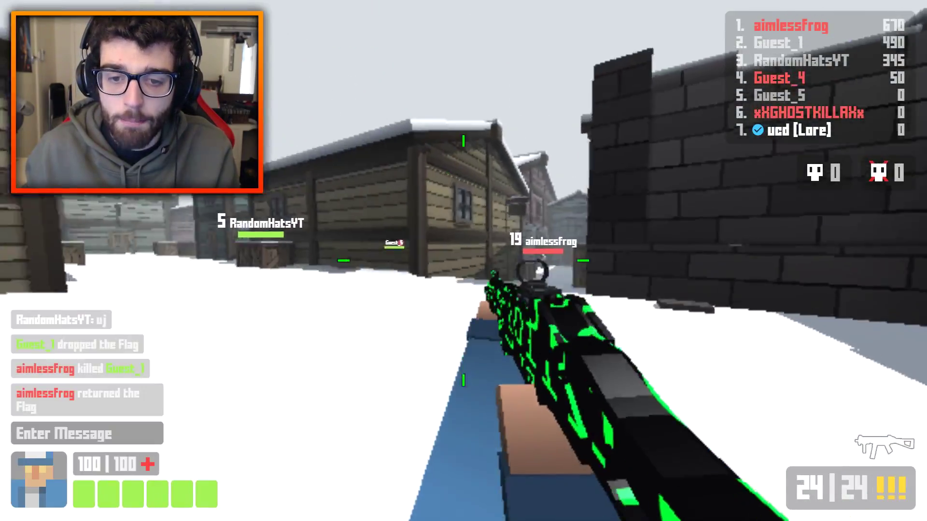
{"action": "left_click", "coordinate": [464, 261]}
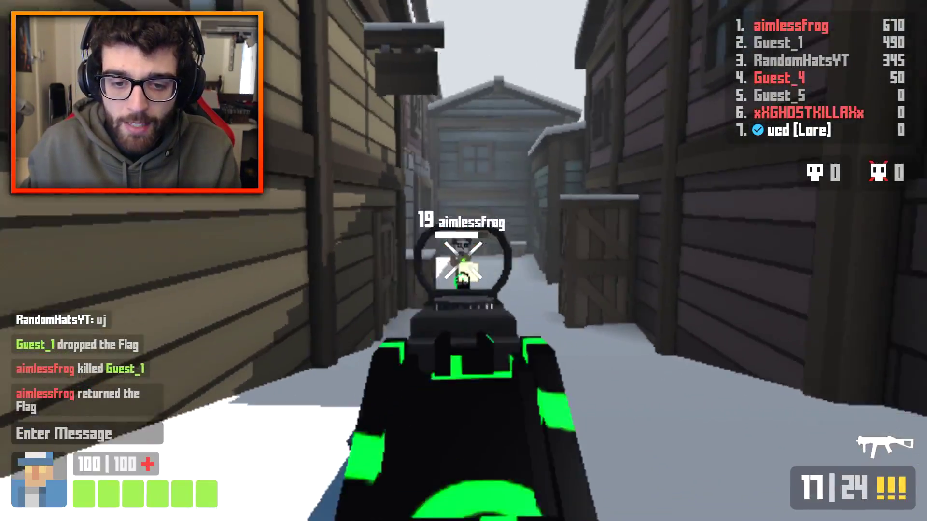
{"action": "key", "text": "r"}
Move on along the alley to the church, eliminate another enemy and reload
{"action": "key", "text": "w"}
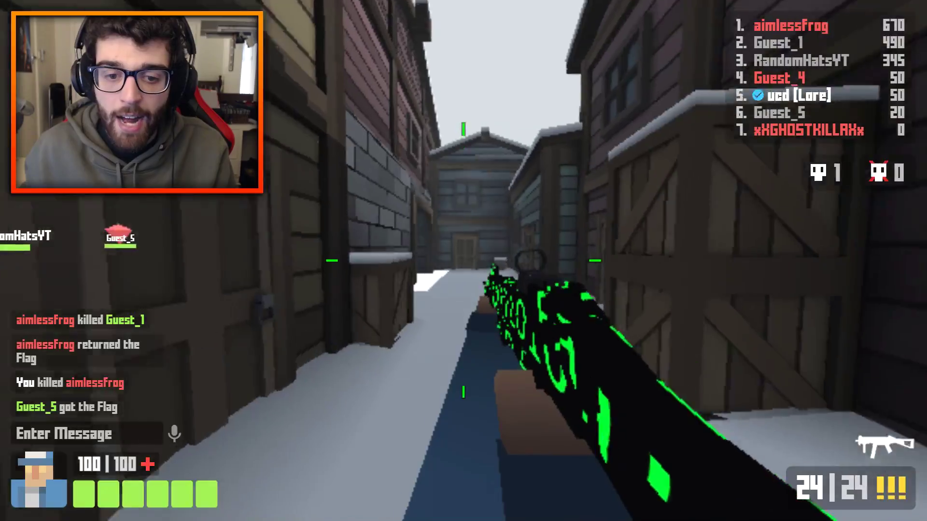
{"action": "key", "text": "w"}
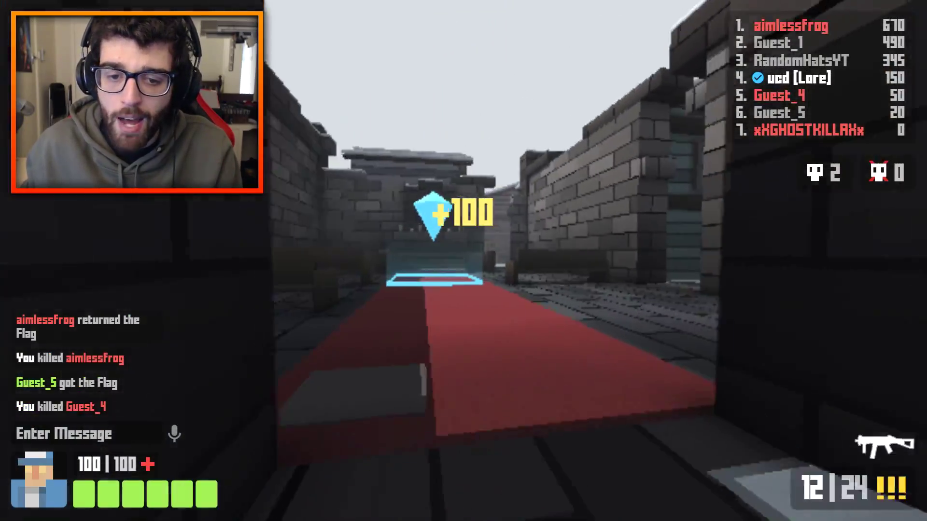
{"action": "key", "text": "r"}
Run through the stone passage and the church toward the teammate carrying the flag
{"action": "key", "text": "w"}
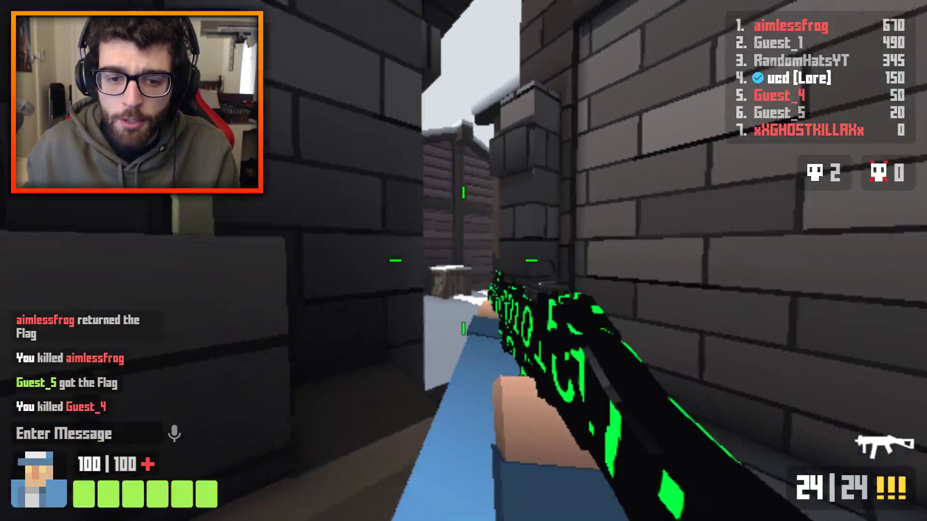
{"action": "key", "text": "w"}
{"action": "right_click", "coordinate": [463, 261]}
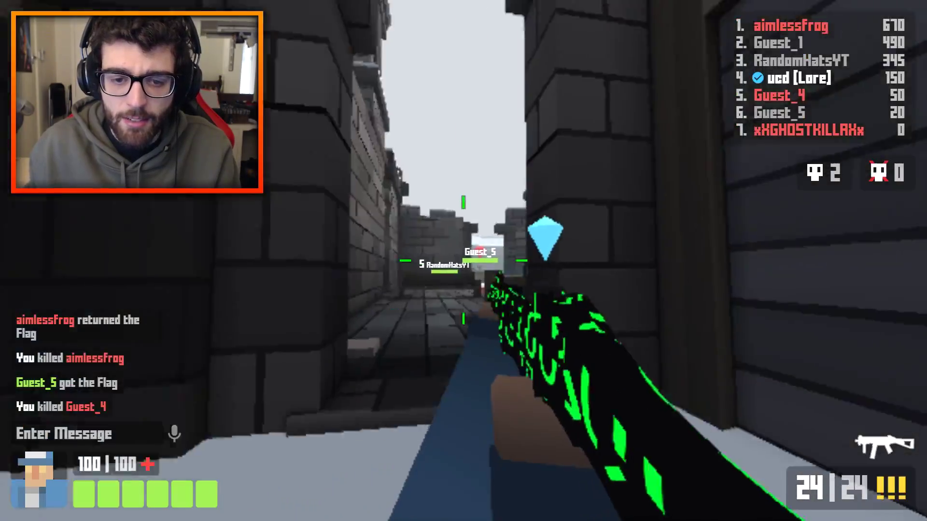
{"action": "key", "text": "w"}
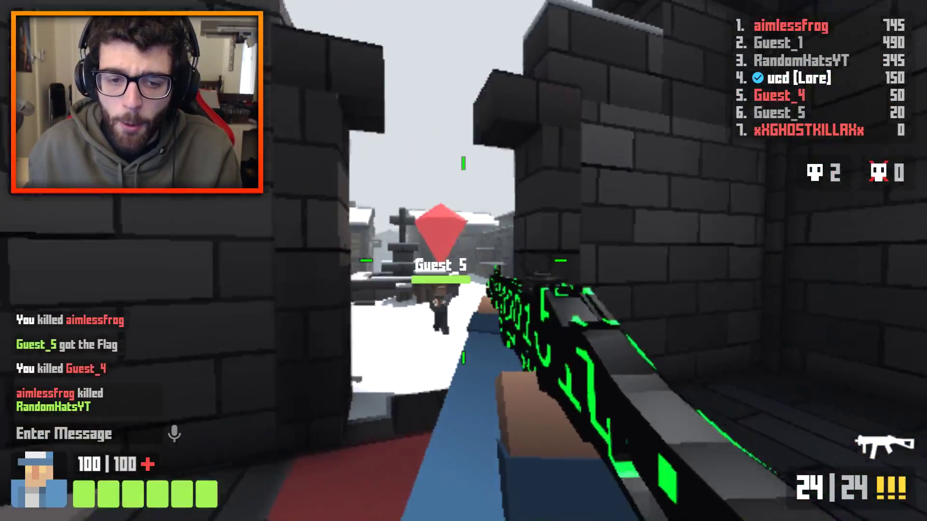
Run out of the church into the snowy village, shoot the enemy through the sight and reload
{"action": "key", "text": "w"}
{"action": "right_click", "coordinate": [463, 260]}
{"action": "left_click", "coordinate": [463, 261]}
{"action": "left_click", "coordinate": [463, 260]}
{"action": "left_click", "coordinate": [463, 261]}
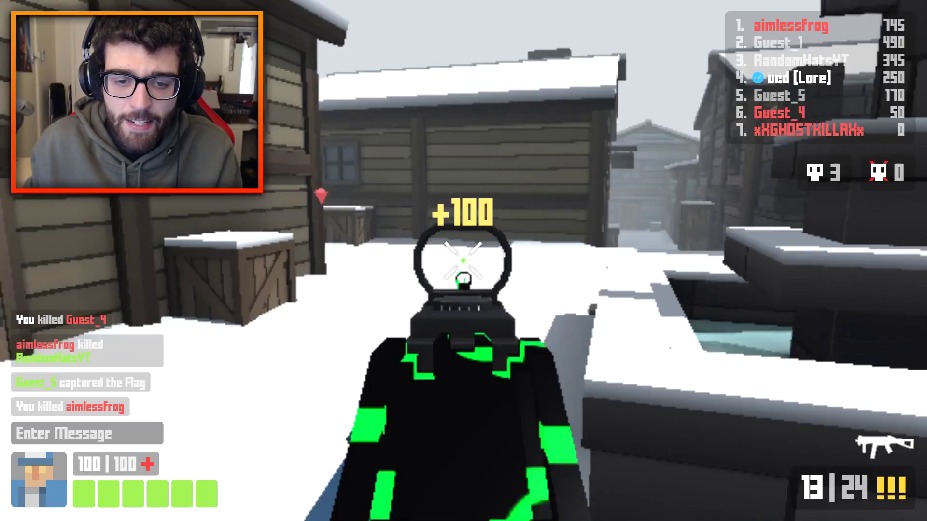
{"action": "left_click", "coordinate": [464, 261]}
{"action": "key", "text": "r"}
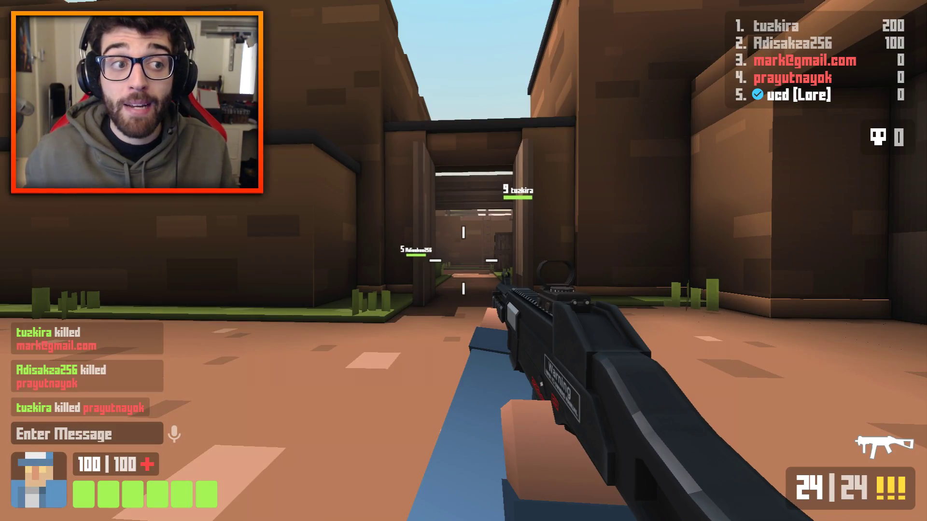
Run along the brown-walled passage in the new match and pause the game
{"action": "key", "text": "w"}
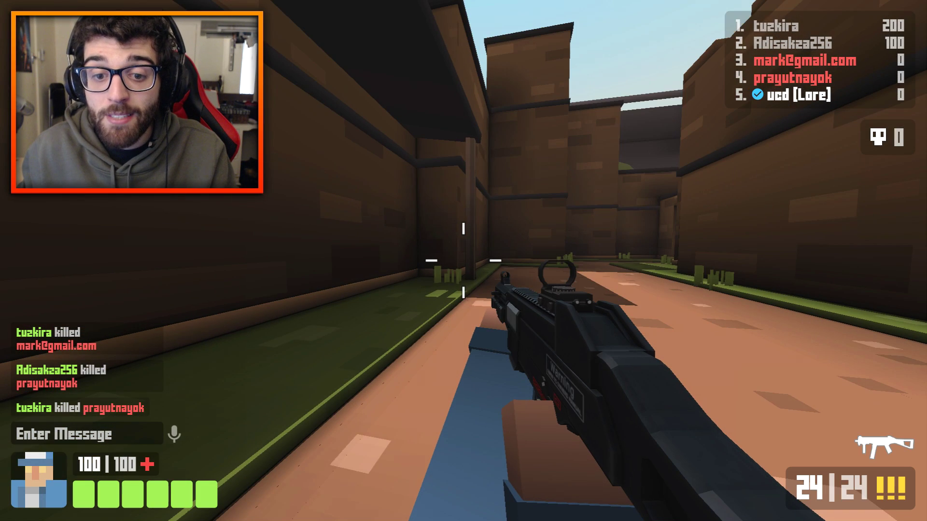
{"action": "key", "text": "Escape"}
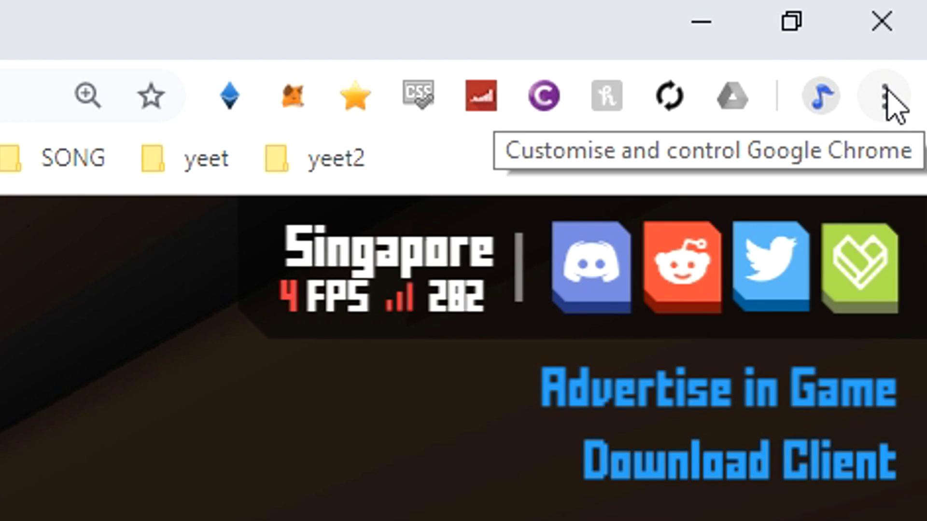
Open Chrome's settings and go to the System section below Accessibility
{"action": "left_click", "coordinate": [882, 101]}
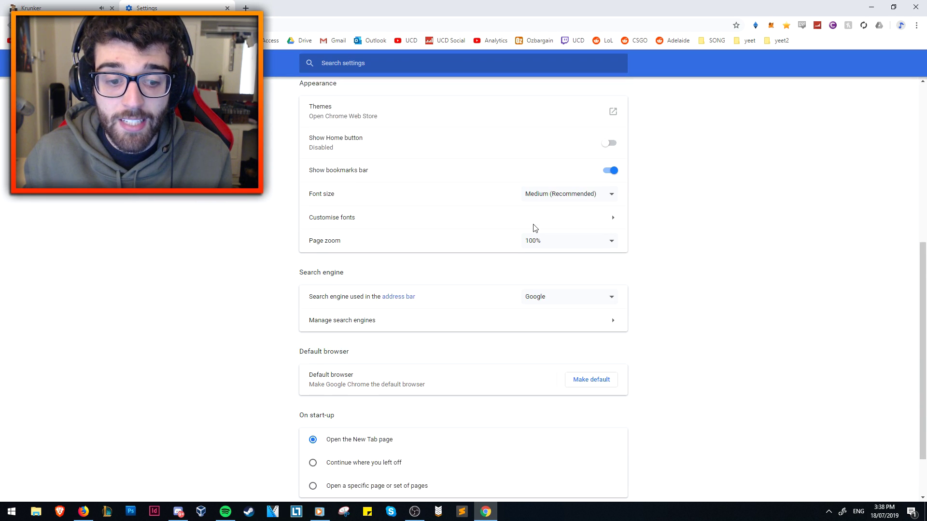
{"action": "scroll", "coordinate": [465, 434], "scroll_direction": "down", "scroll_amount": 7}
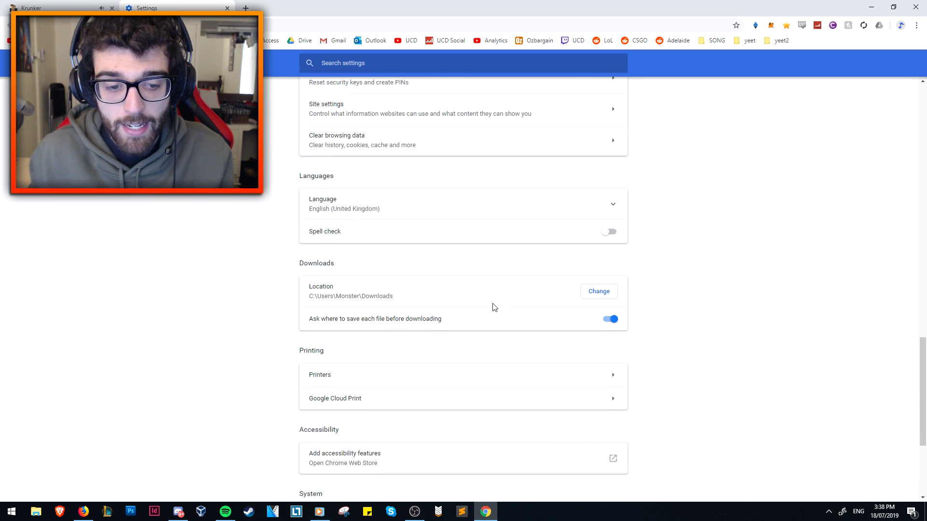
{"action": "scroll", "coordinate": [495, 307], "scroll_direction": "down", "scroll_amount": 3}
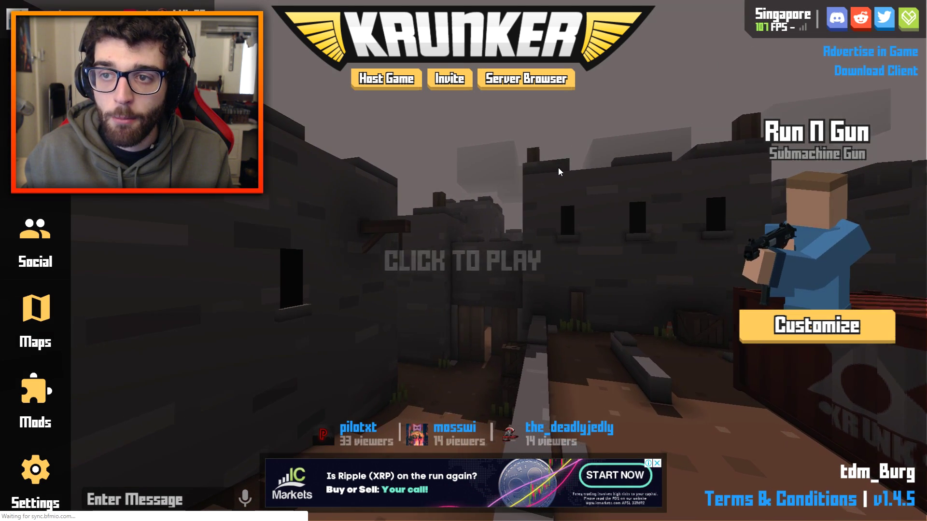
Enter the tdm_Burg match, run past the crates into the building and pause the game
{"action": "left_click", "coordinate": [558, 167]}
{"action": "key", "text": "w"}
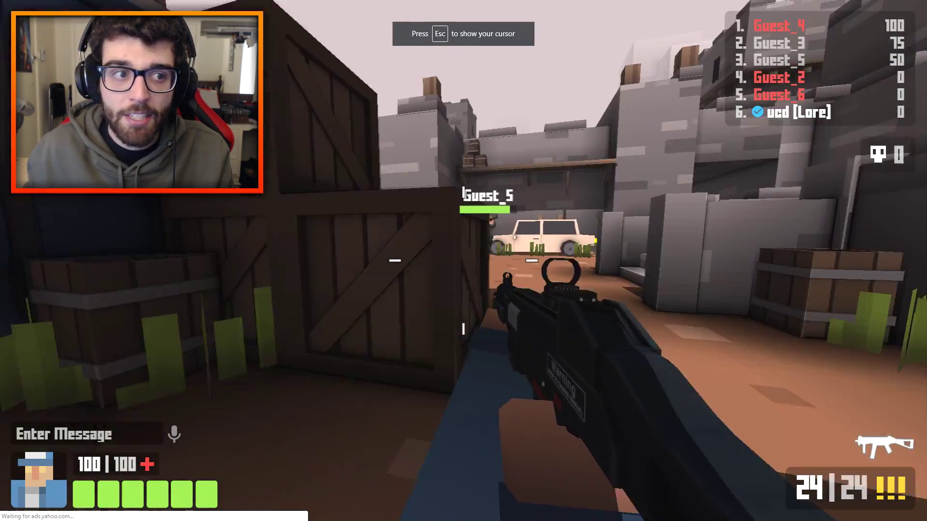
{"action": "key", "text": "w"}
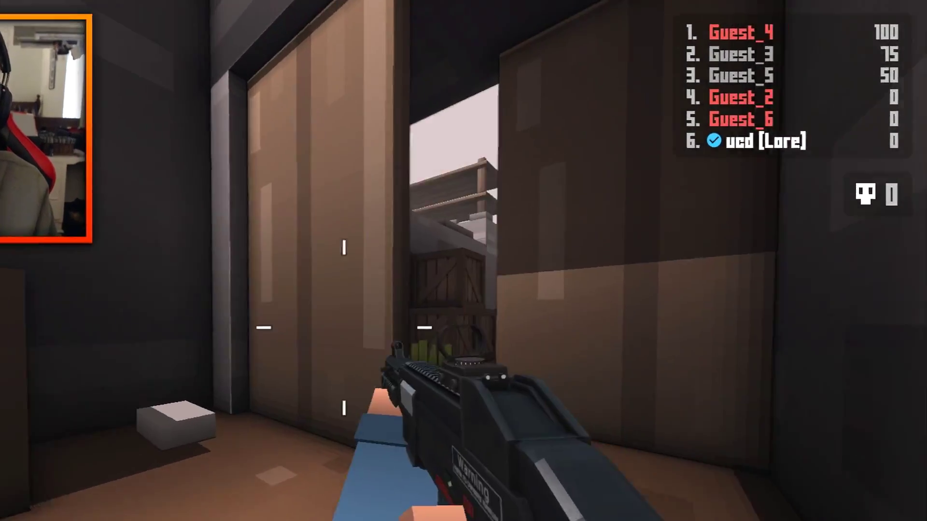
{"action": "key", "text": "Escape"}
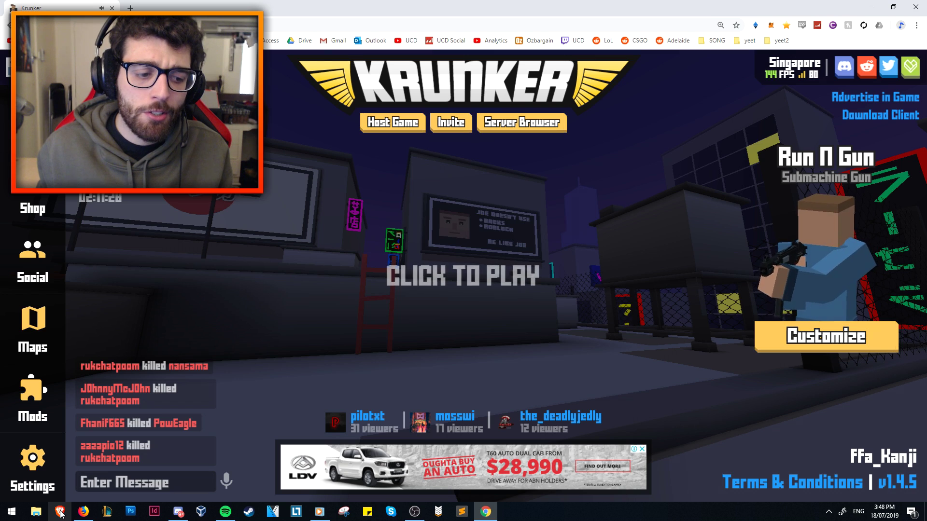
Close Chrome, switch to the Brave browser and load krunker.io there
{"action": "key", "text": "alt+F4"}
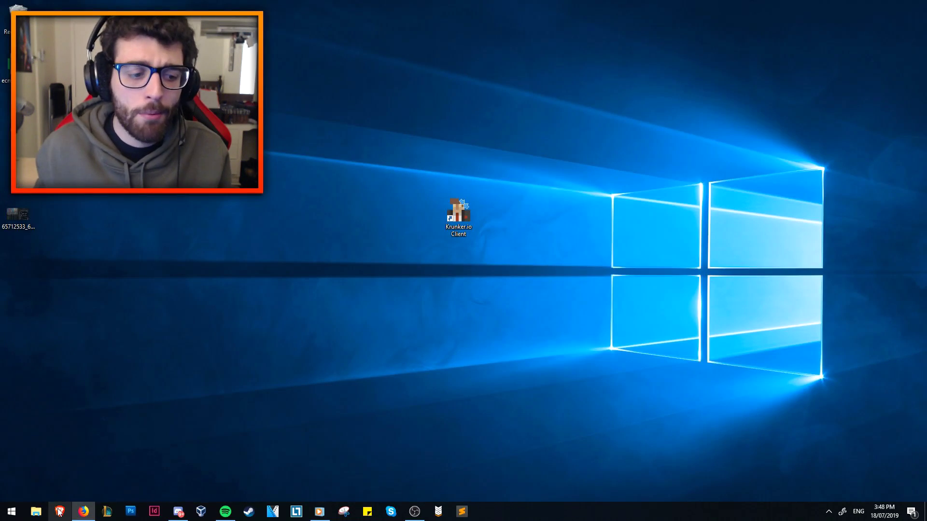
{"action": "left_click", "coordinate": [60, 512]}
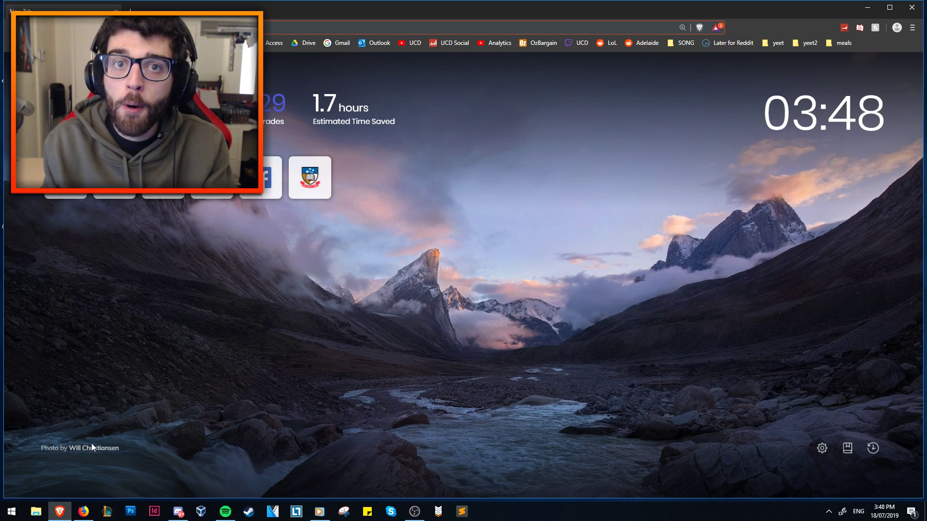
{"action": "type", "text": "kraken"}
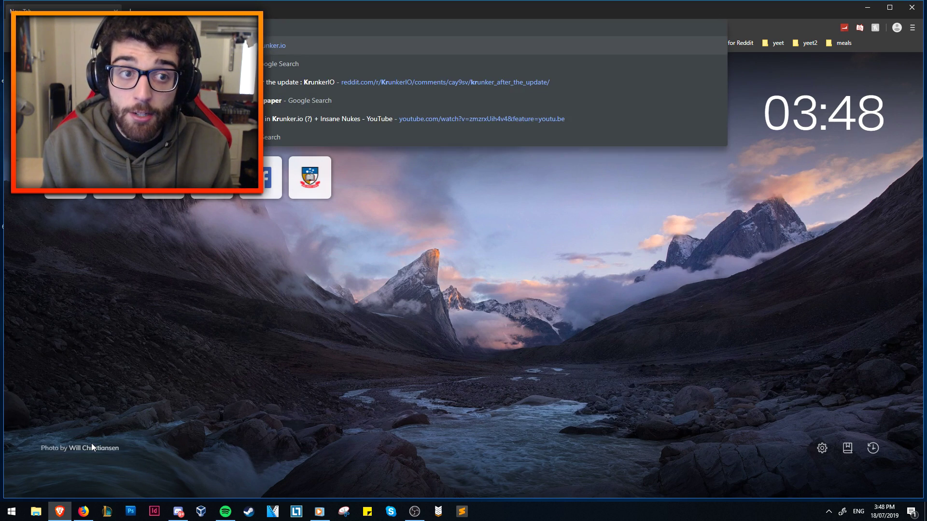
{"action": "key", "text": "Return"}
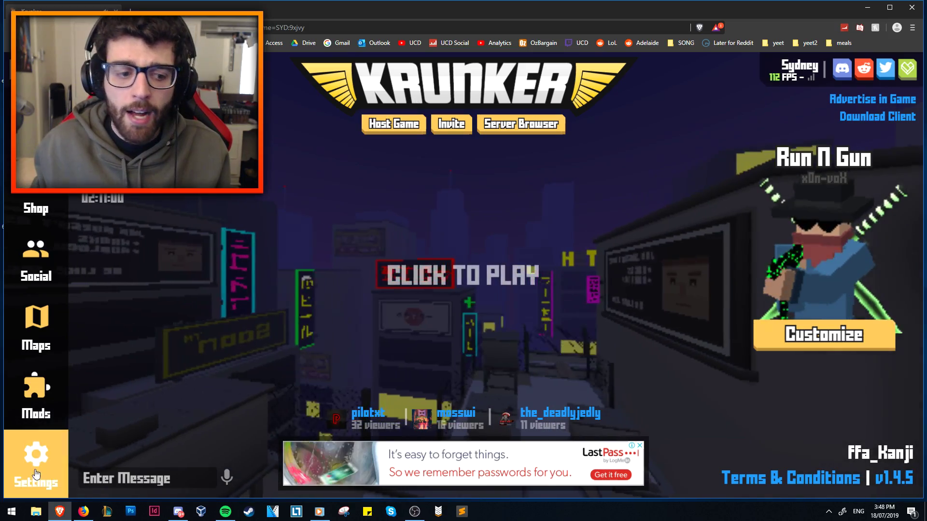
Set the Resolution quality setting to 1 in Krunker's settings and close them
{"action": "left_click", "coordinate": [36, 475]}
{"action": "mouse_move", "coordinate": [542, 271]}
{"action": "left_mouse_down"}
{"action": "mouse_move", "coordinate": [488, 278]}
{"action": "mouse_move", "coordinate": [526, 279]}
{"action": "left_mouse_up"}
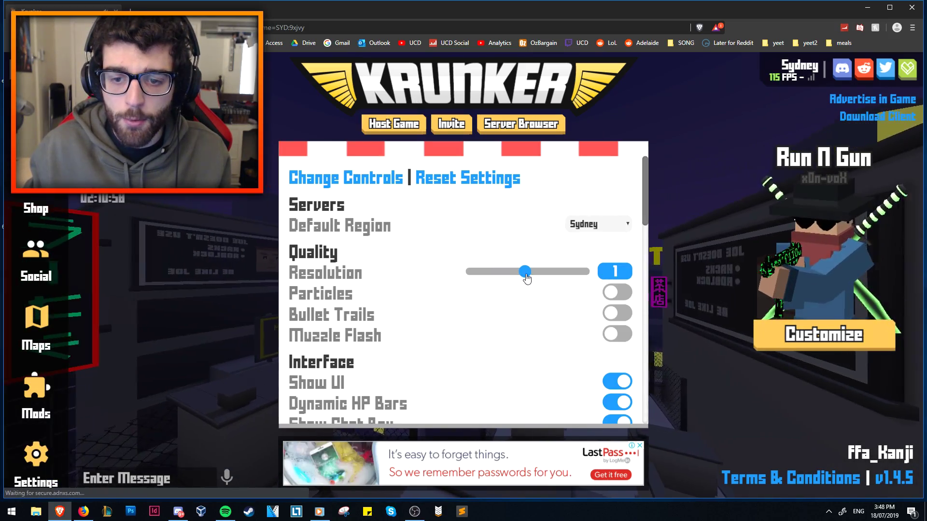
{"action": "left_click", "coordinate": [711, 258]}
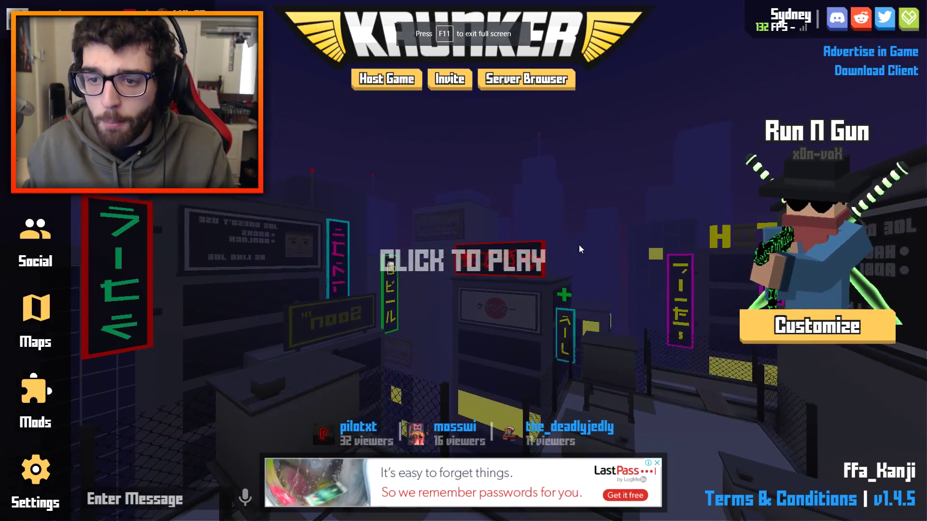
Enter the ffa_Kanji match, run across the rooftop into the covered corridor and leave play for the game menu
{"action": "left_click", "coordinate": [578, 245]}
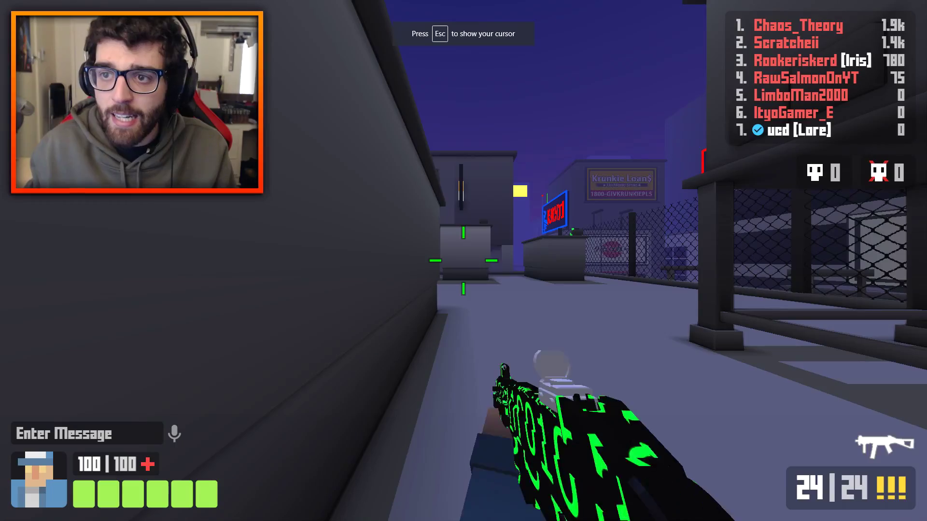
{"action": "key", "text": "w"}
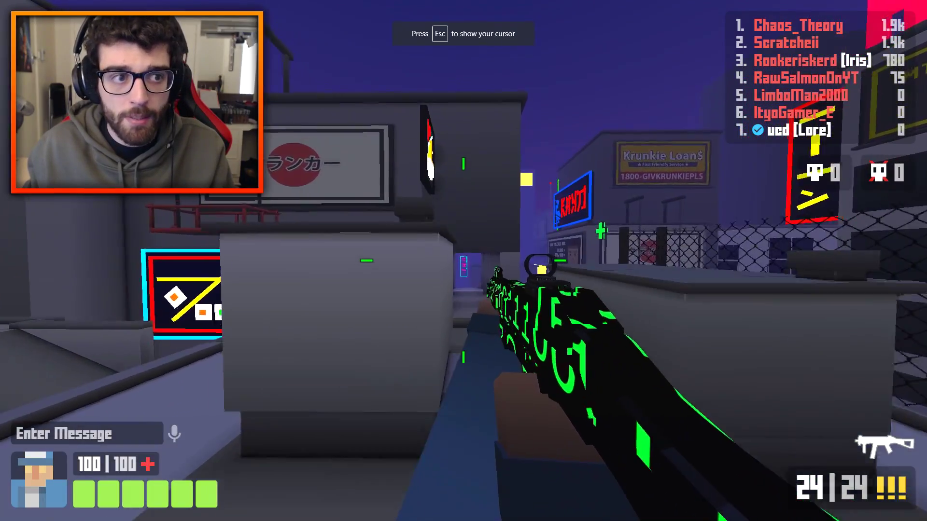
{"action": "key", "text": "w"}
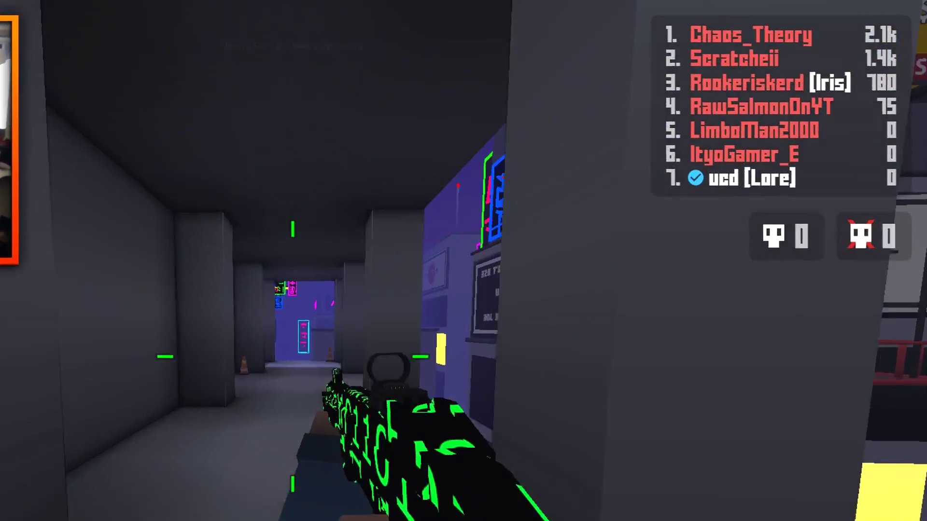
{"action": "key", "text": "Escape"}
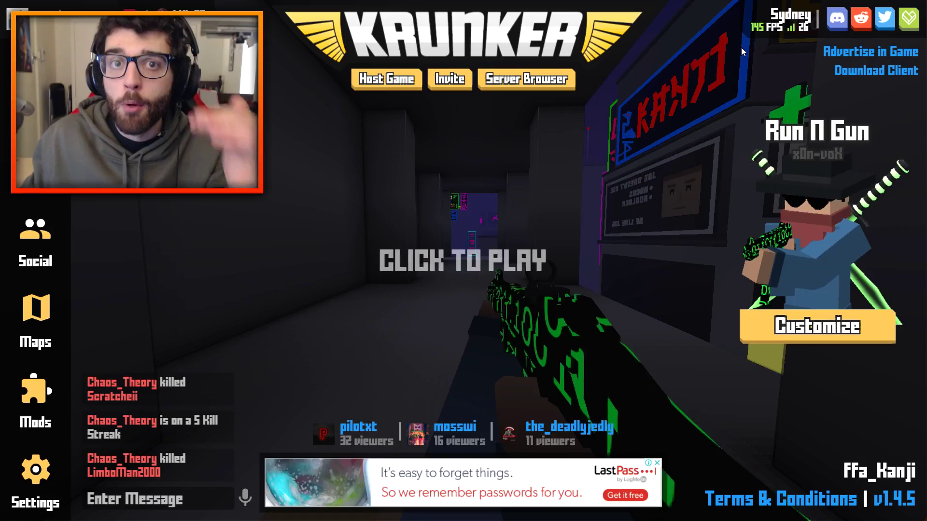
{"action": "left_click", "coordinate": [741, 47]}
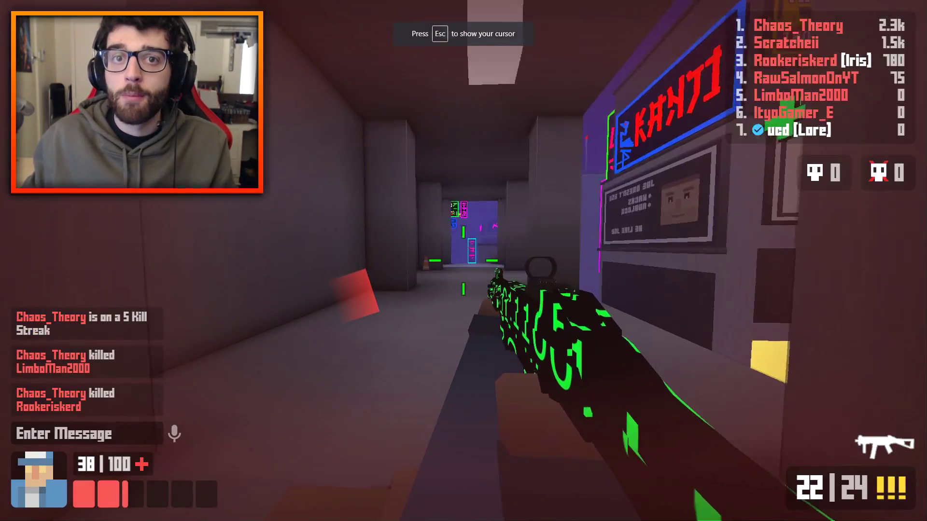
{"action": "key", "text": "Escape"}
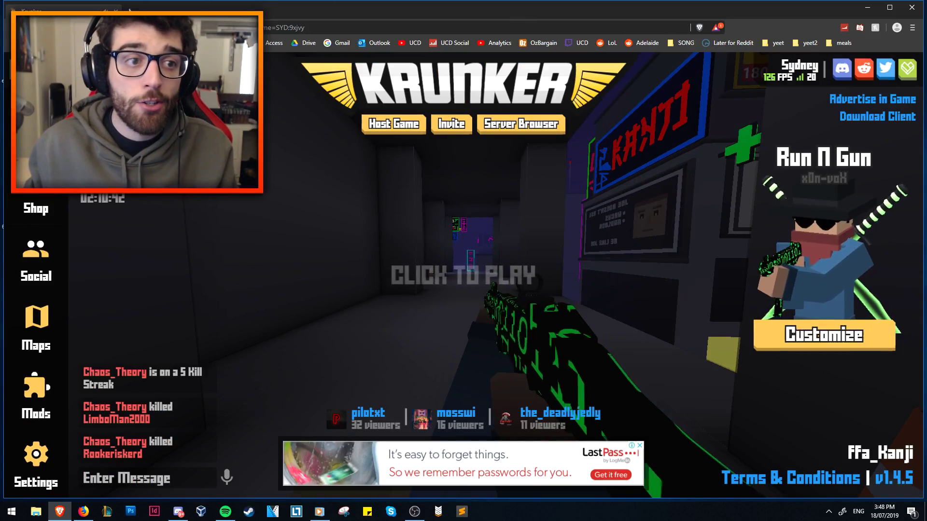
Search the web for "brave browser" in a new tab
{"action": "key", "text": "ctrl+t"}
{"action": "type", "text": "brave browser"}
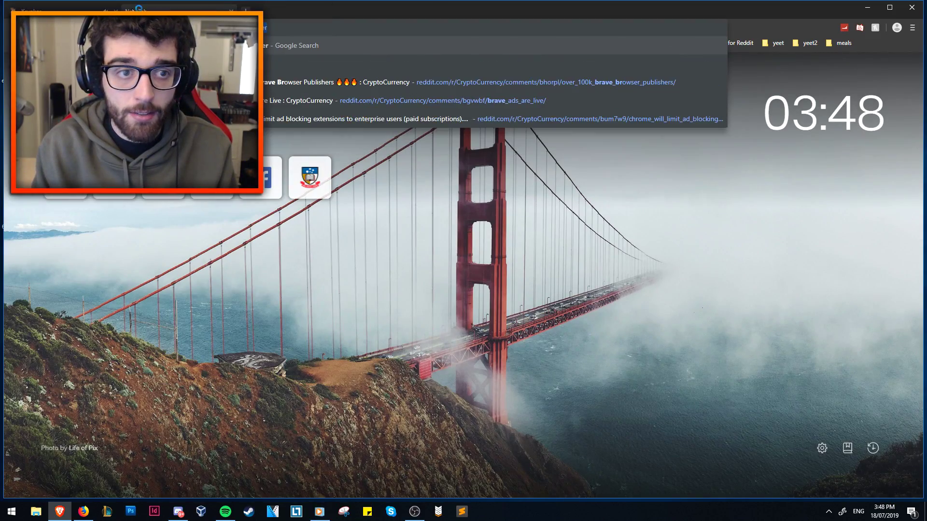
{"action": "key", "text": "Return"}
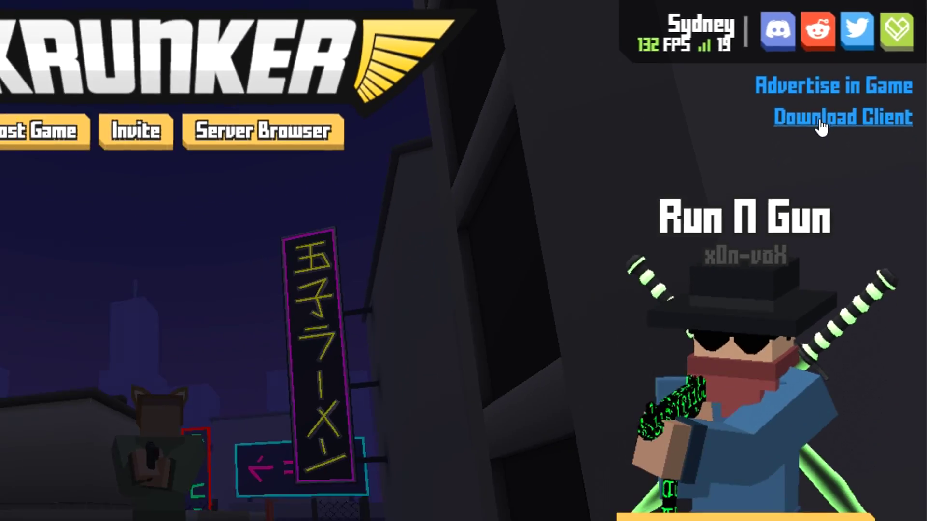
Download the Windows installer of the Krunker client and save it to the Desktop as setup.exe
{"action": "left_click", "coordinate": [628, 359]}
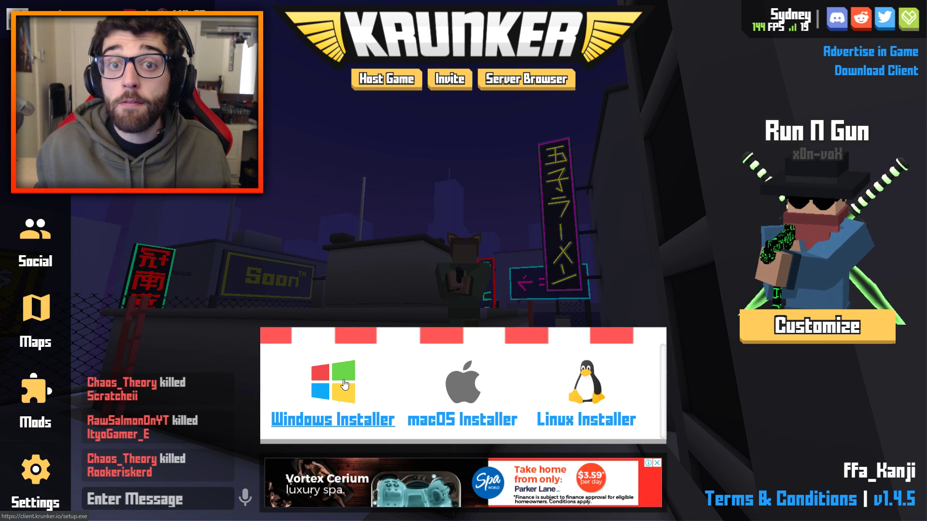
{"action": "left_click", "coordinate": [363, 377]}
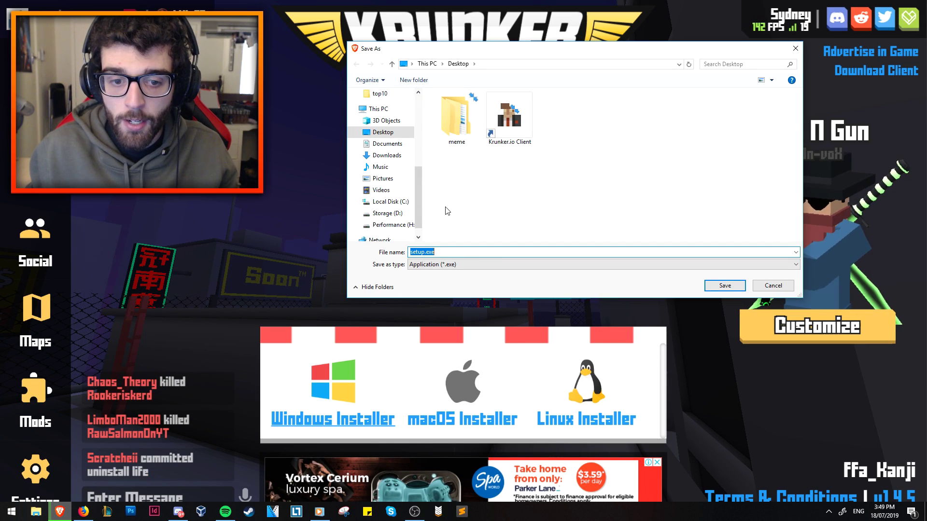
{"action": "left_click", "coordinate": [720, 285]}
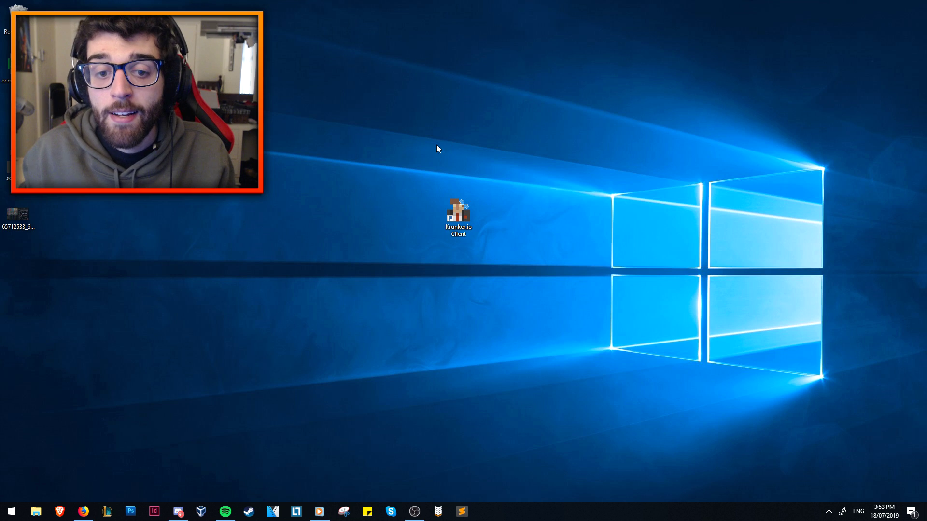
Launch the Krunker.io Client from the desktop, review its Performance addons and close the Addons window
{"action": "double_click", "coordinate": [461, 214]}
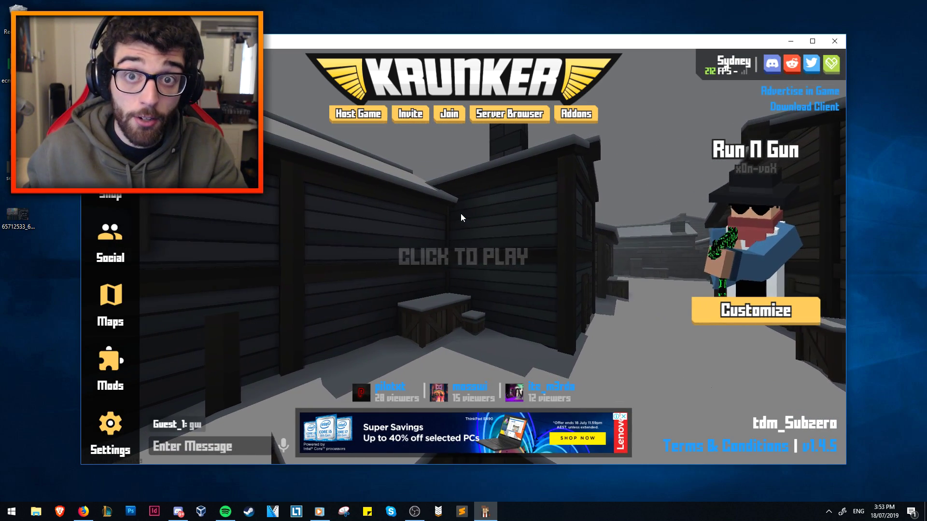
{"action": "left_click", "coordinate": [576, 114]}
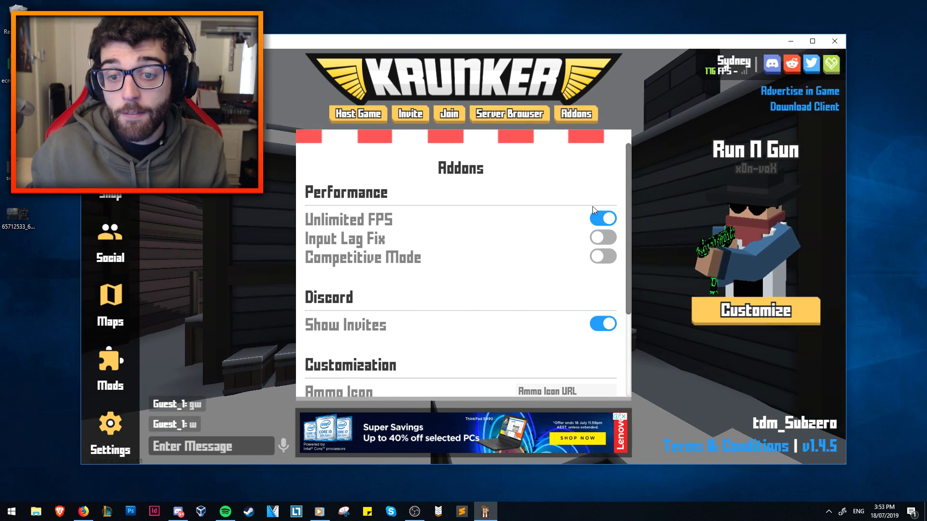
{"action": "left_click", "coordinate": [648, 111]}
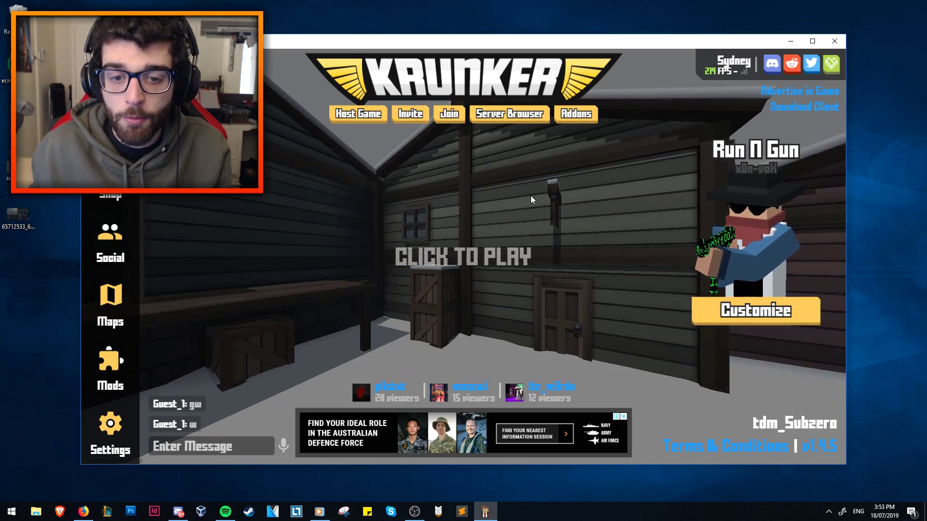
Enter the tdm_Subzero match, run through the alley into the church, shoot at the enemy near the doorway and reload
{"action": "left_click", "coordinate": [504, 182]}
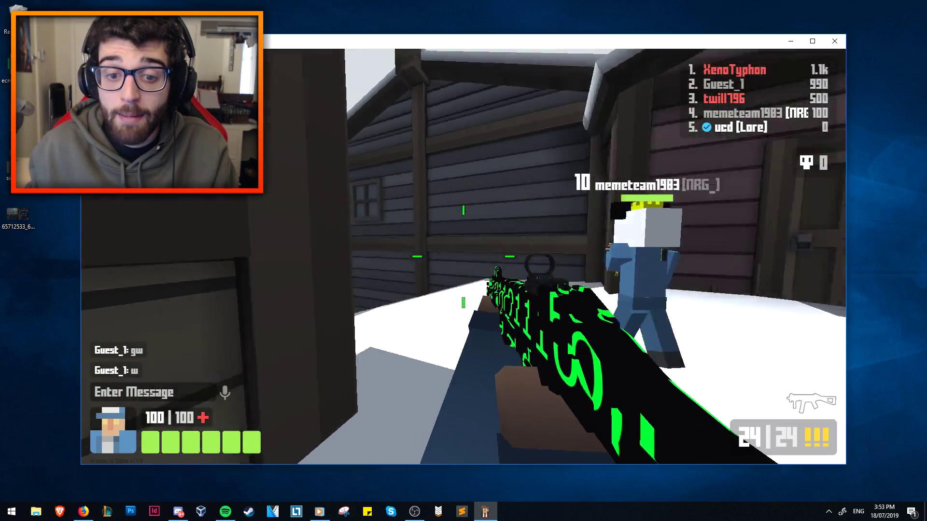
{"action": "key", "text": "w"}
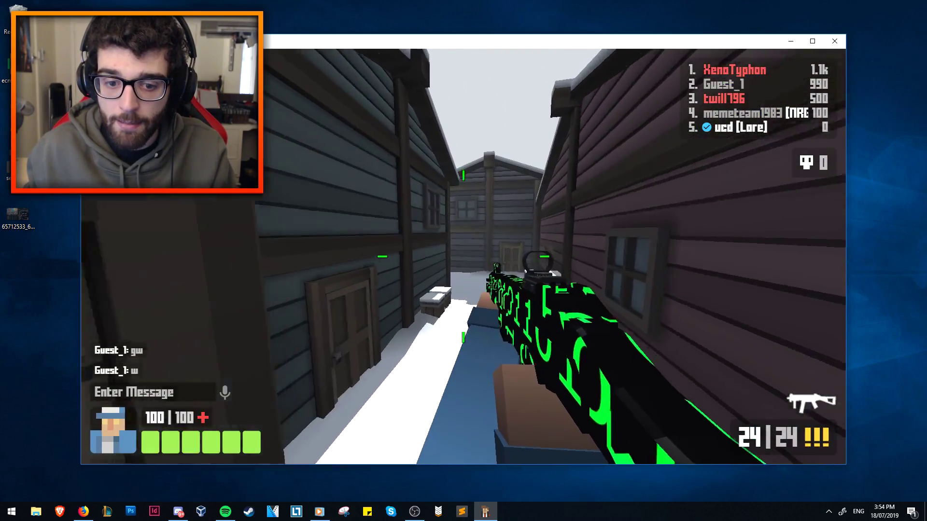
{"action": "key", "text": "w"}
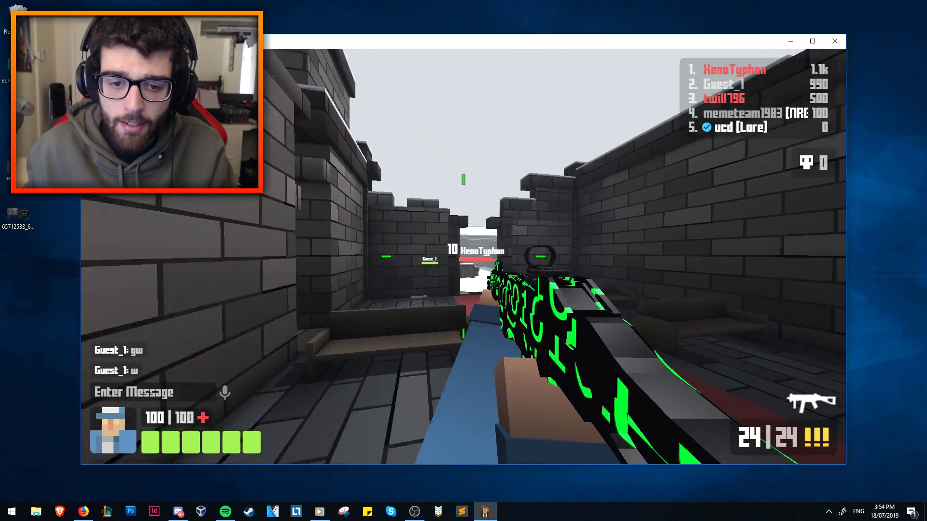
{"action": "right_click", "coordinate": [463, 257]}
{"action": "left_click", "coordinate": [463, 257]}
{"action": "left_click", "coordinate": [463, 256]}
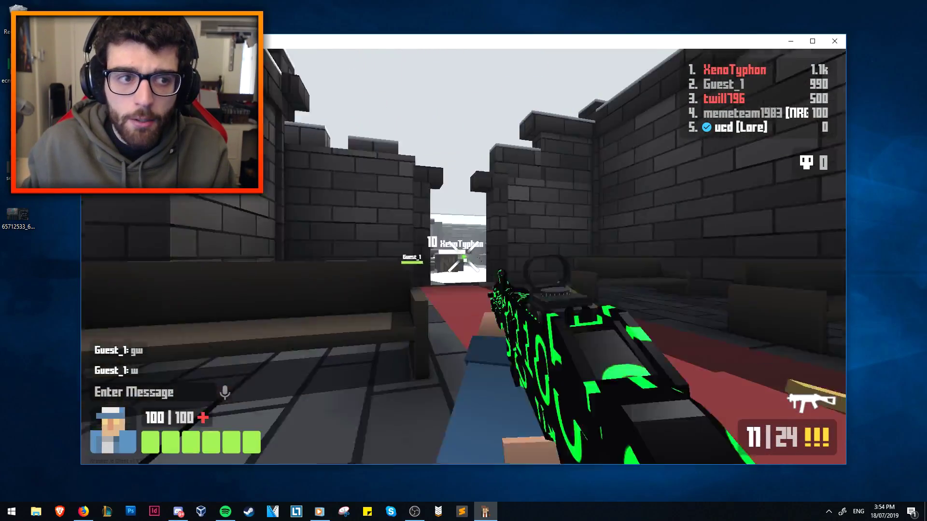
{"action": "key", "text": "r"}
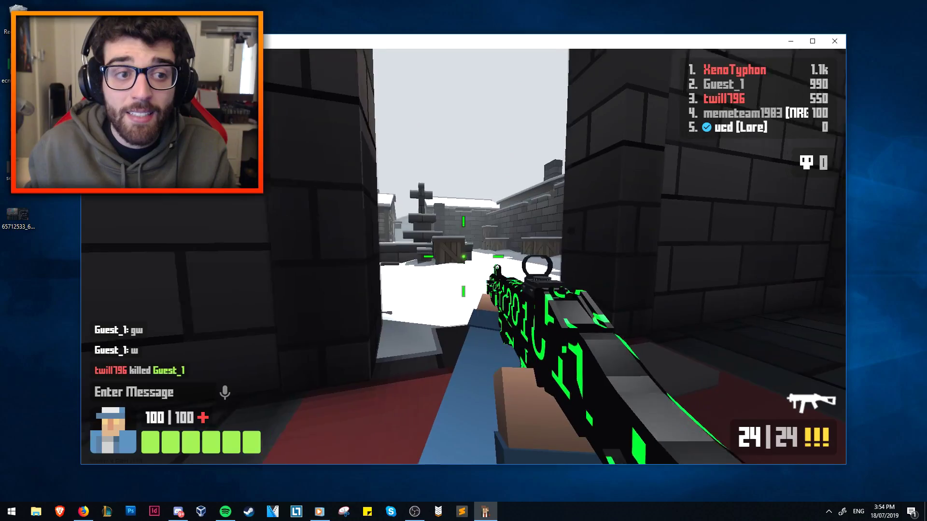
Switch the client to full screen, re-enter the tdm_Subzero match and run through the covered passage and the snowy alley
{"action": "key", "text": "Escape"}
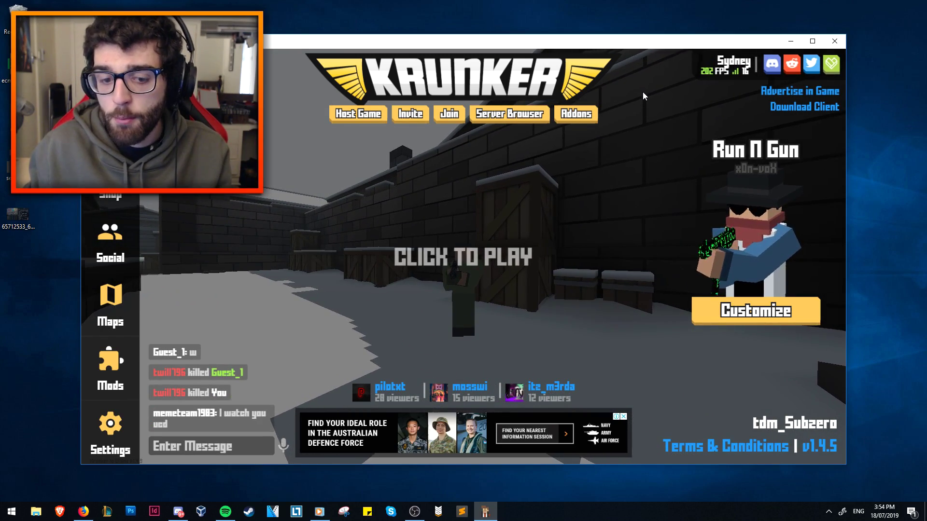
{"action": "key", "text": "F11"}
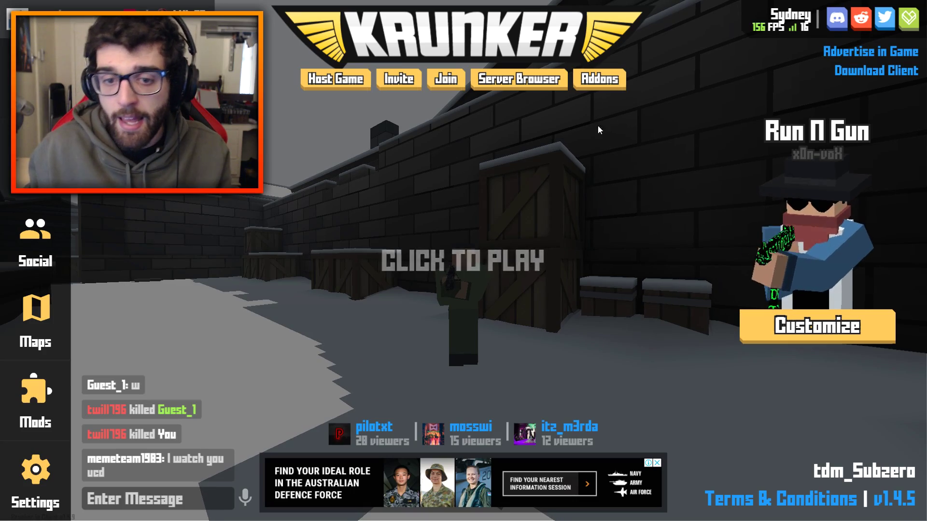
{"action": "left_click", "coordinate": [598, 130]}
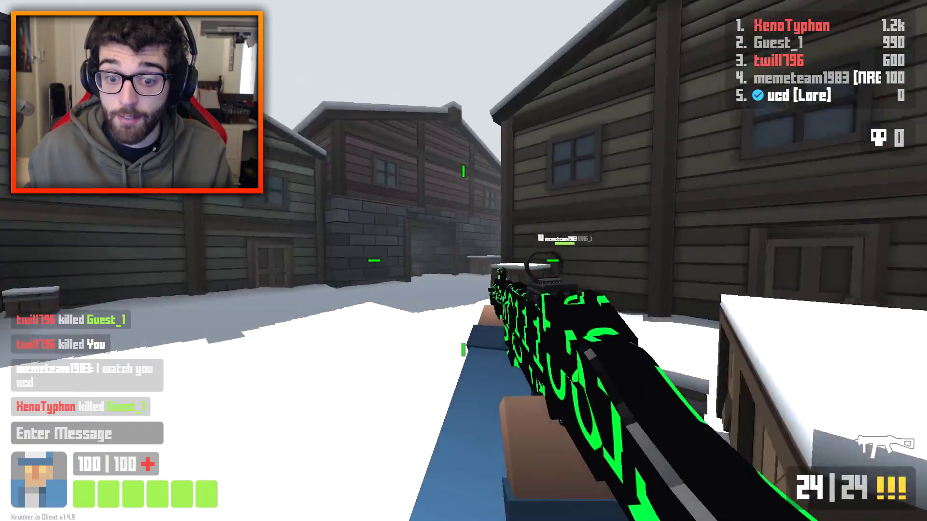
{"action": "key", "text": "w"}
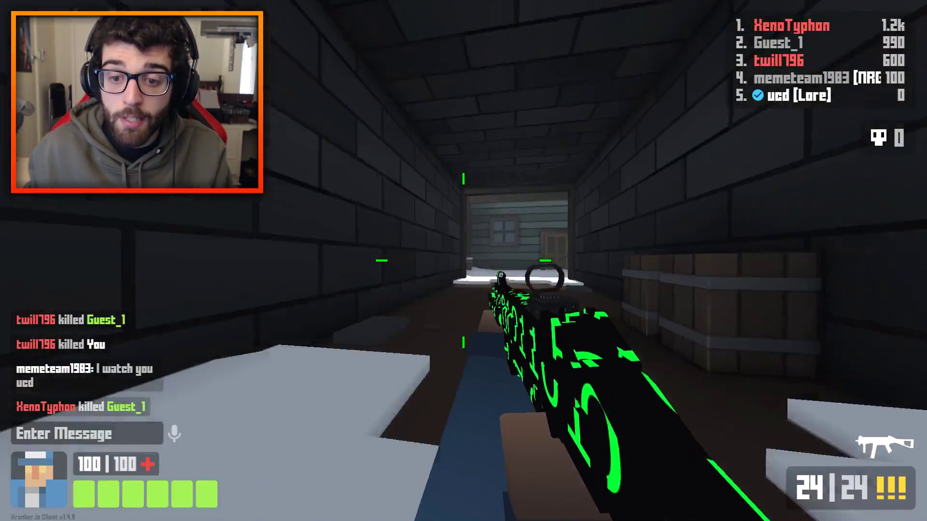
{"action": "key", "text": "w"}
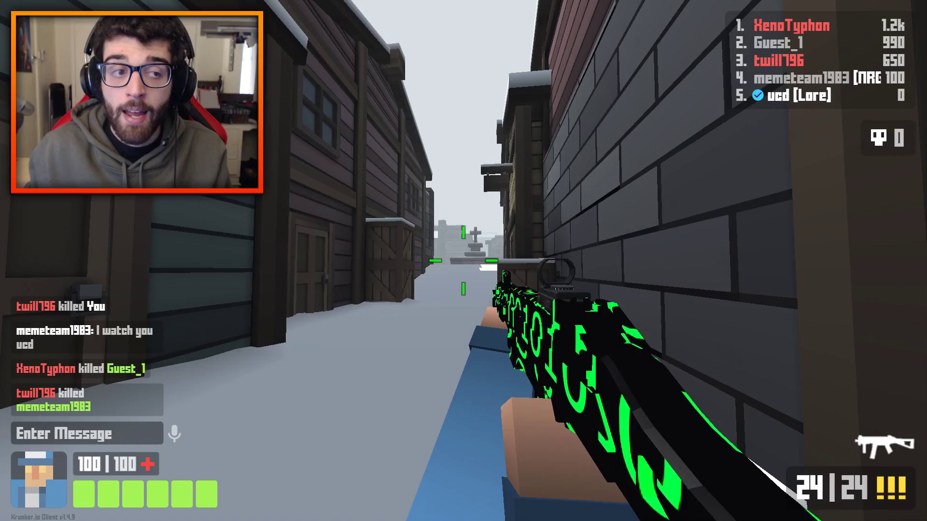
{"action": "key", "text": "w"}
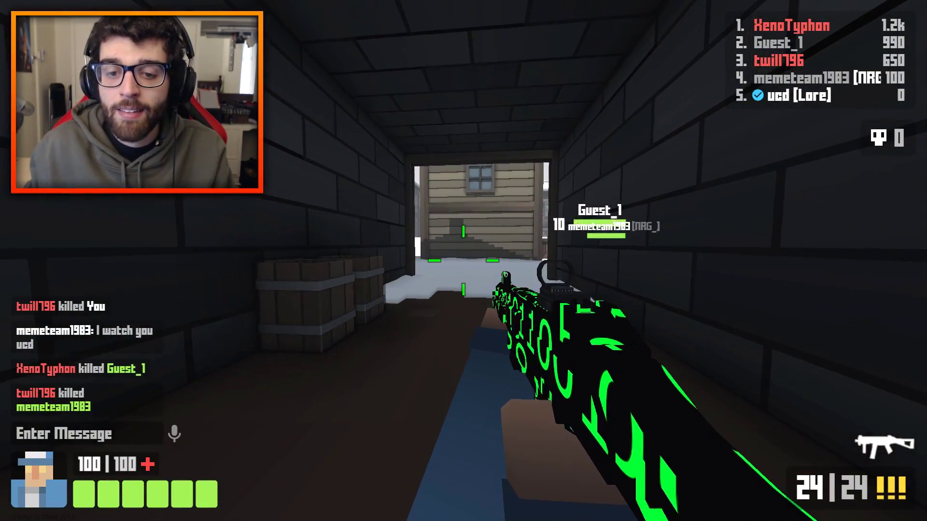
Disable Particles, Bullet Trails and Muzzle Flash in the game's quality settings and set Resolution to 0.3
{"action": "key", "text": "Escape"}
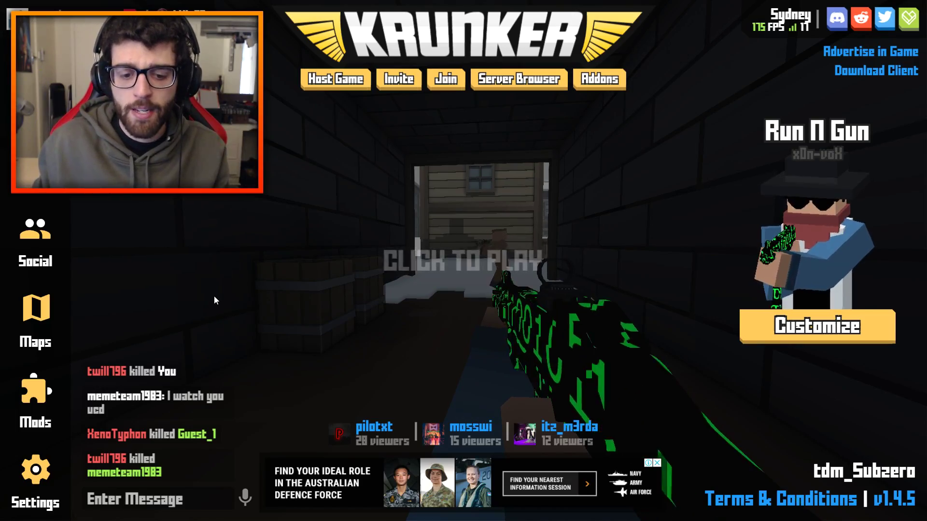
{"action": "left_click", "coordinate": [35, 480]}
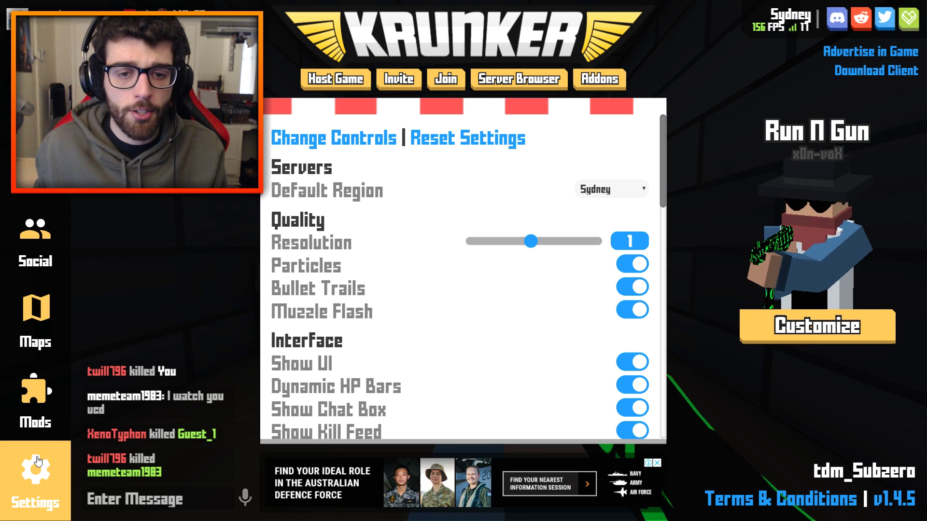
{"action": "left_click", "coordinate": [637, 269]}
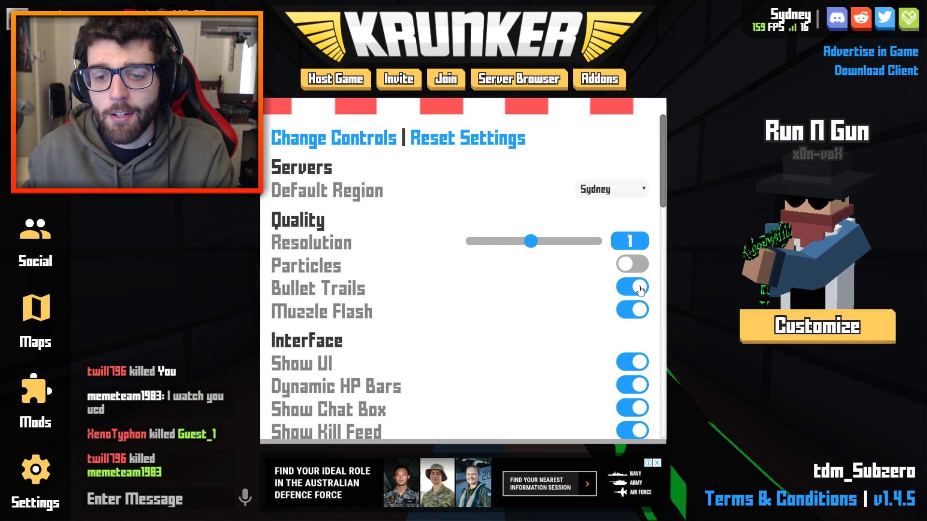
{"action": "left_click", "coordinate": [632, 310]}
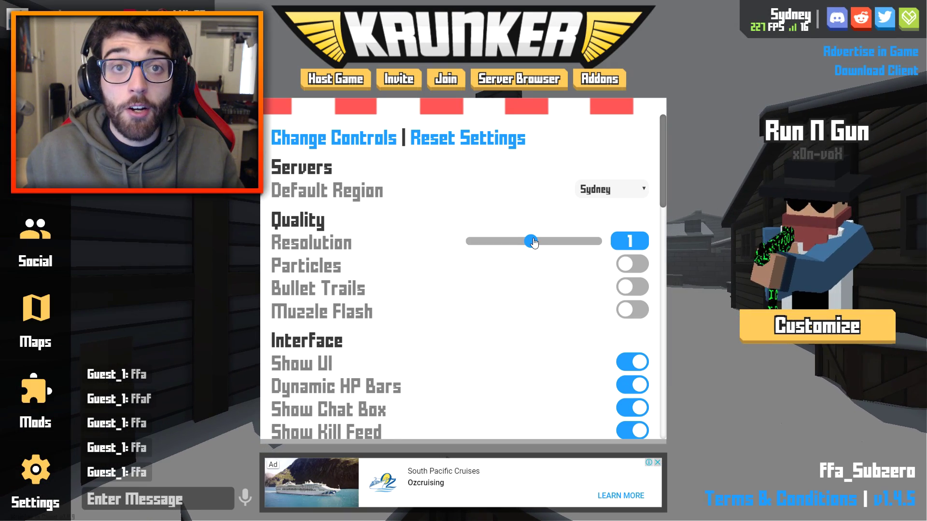
{"action": "left_click_drag", "start_coordinate": [533, 242], "coordinate": [486, 242]}
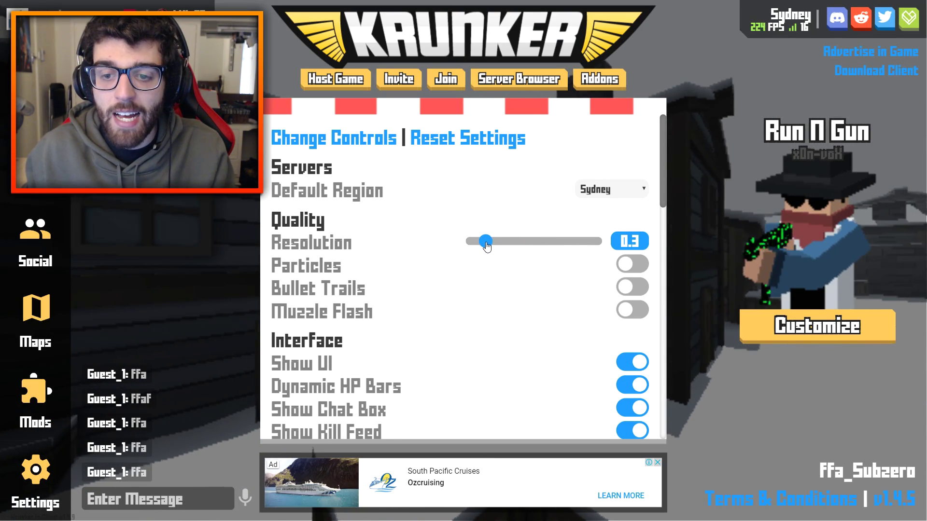
Close the settings, enter the ffa_Subzero match, advance along the street and shoot at the enemy ahead
{"action": "left_click", "coordinate": [706, 193]}
{"action": "left_click", "coordinate": [706, 193]}
{"action": "key", "text": "w"}
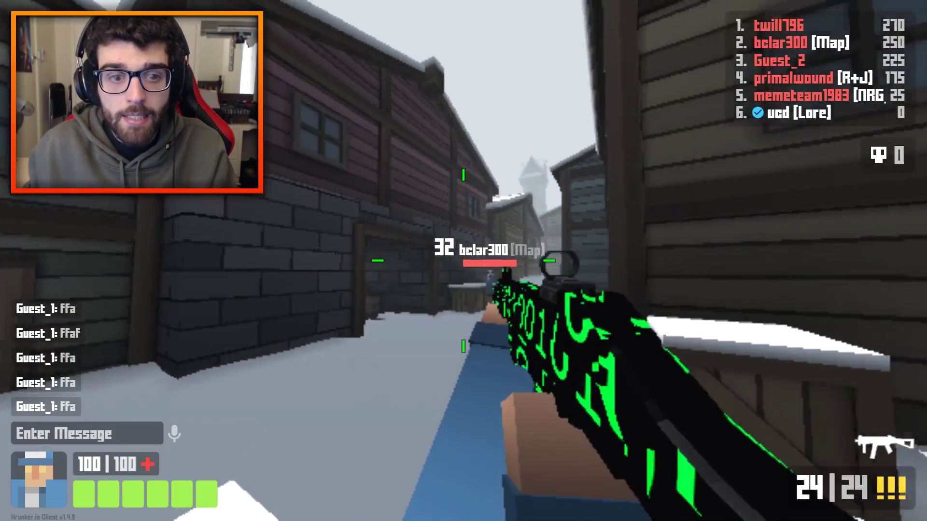
{"action": "right_click", "coordinate": [463, 260]}
{"action": "left_click", "coordinate": [464, 261]}
{"action": "left_click", "coordinate": [463, 261]}
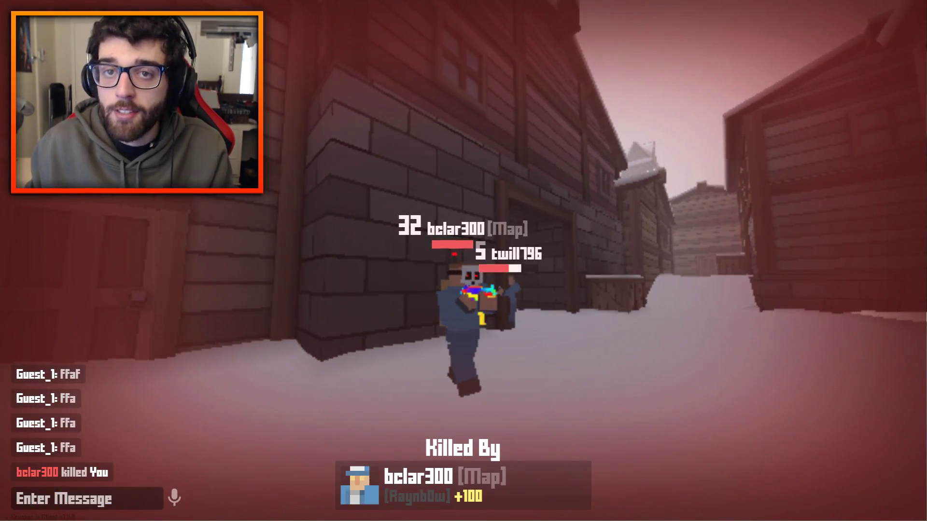
Respawn, run between the houses to the walled yard, shoot the enemy there through the sight and reload
{"action": "key", "text": "w"}
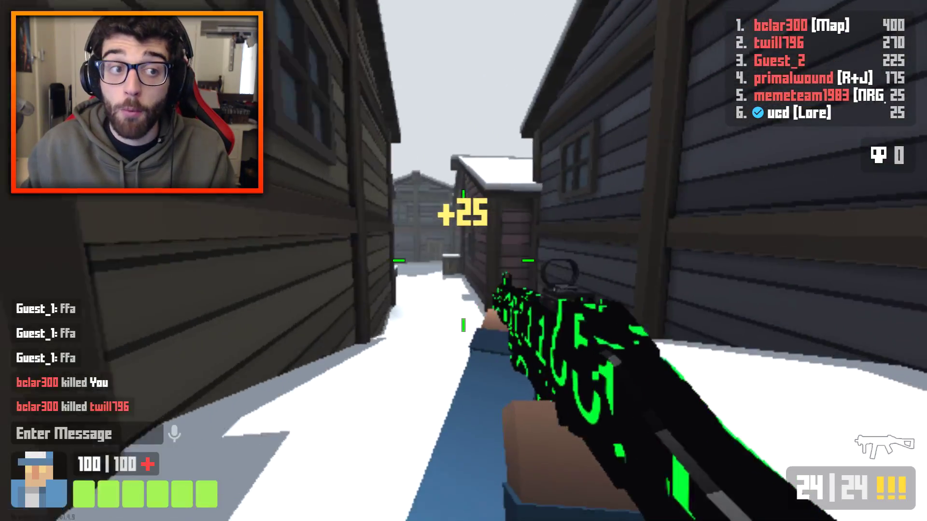
{"action": "key", "text": "w"}
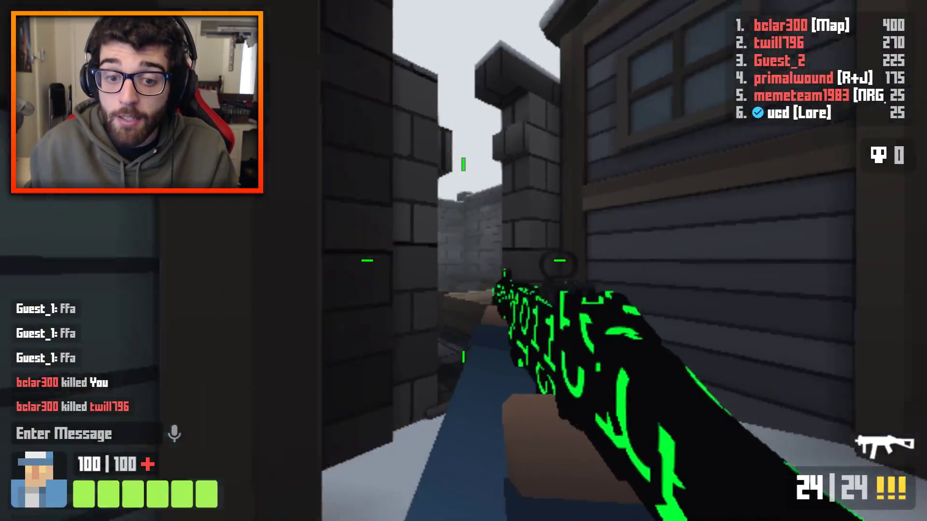
{"action": "right_click", "coordinate": [463, 261]}
{"action": "left_click_drag", "start_coordinate": [463, 260], "coordinate": [464, 260]}
{"action": "right_click", "coordinate": [463, 261]}
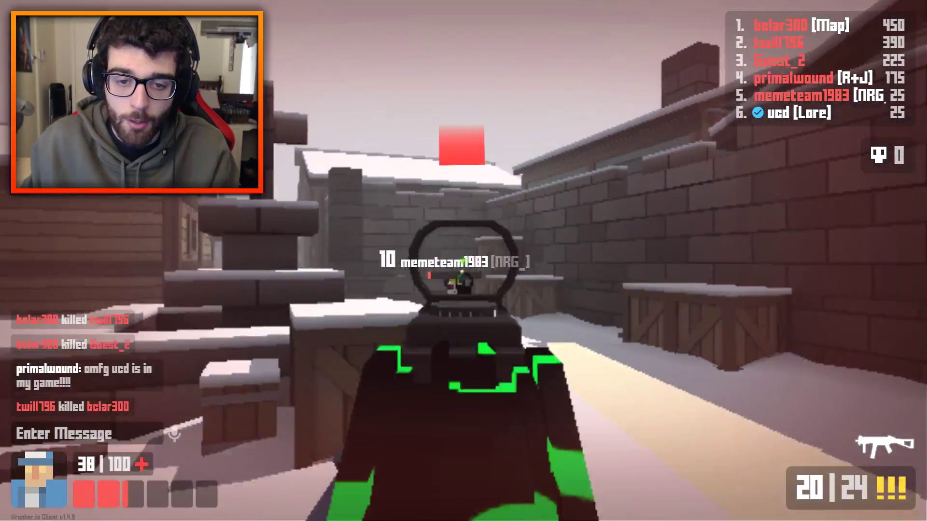
{"action": "left_click_drag", "start_coordinate": [464, 261], "coordinate": [463, 260]}
{"action": "key", "text": "r"}
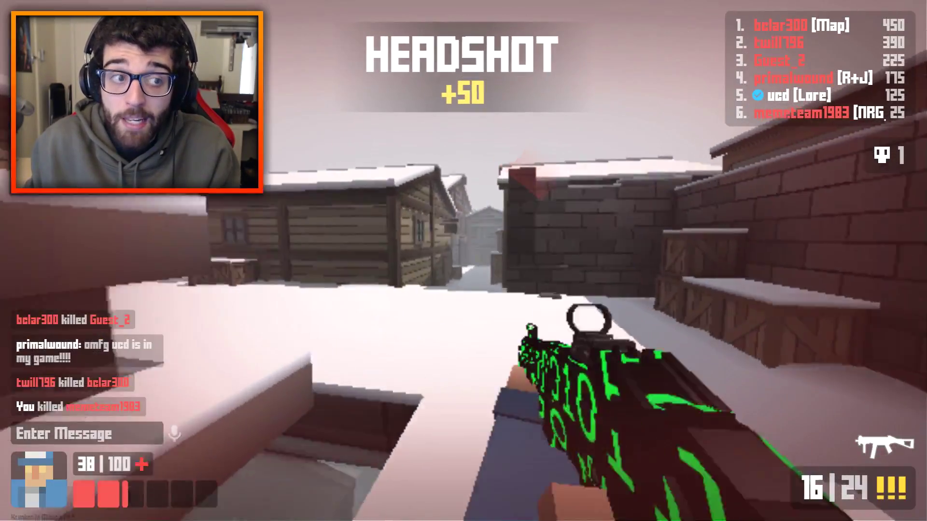
{"action": "key", "text": "w"}
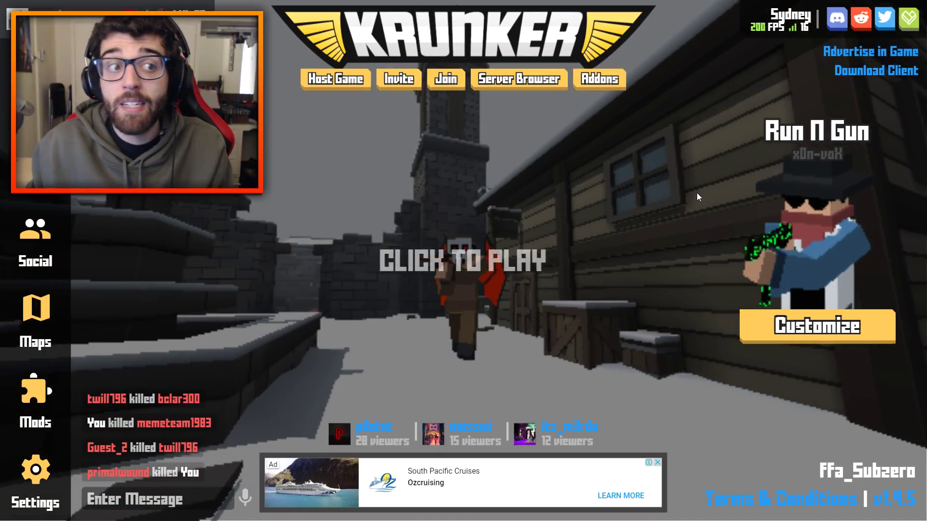
Set the game's Resolution to 0.8 and return to the ffa_Subzero match to try it
{"action": "left_click", "coordinate": [35, 480]}
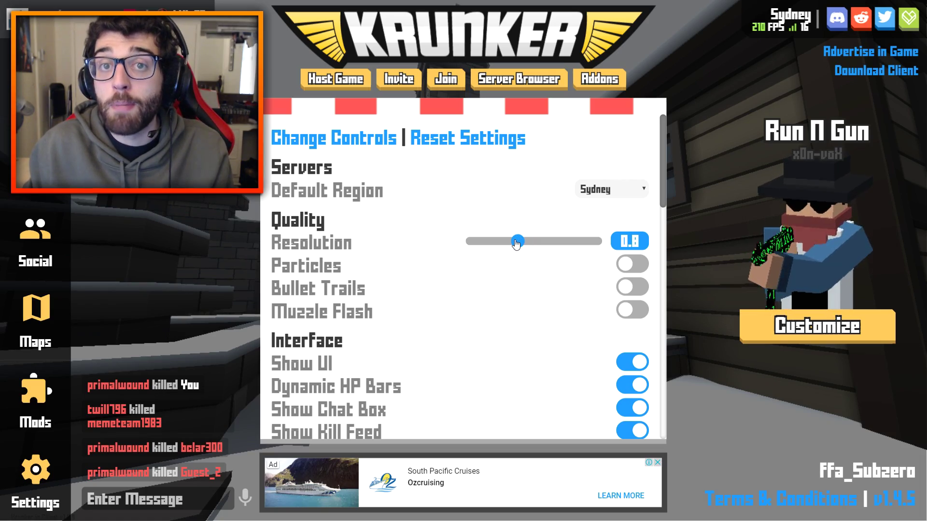
{"action": "left_click", "coordinate": [516, 243]}
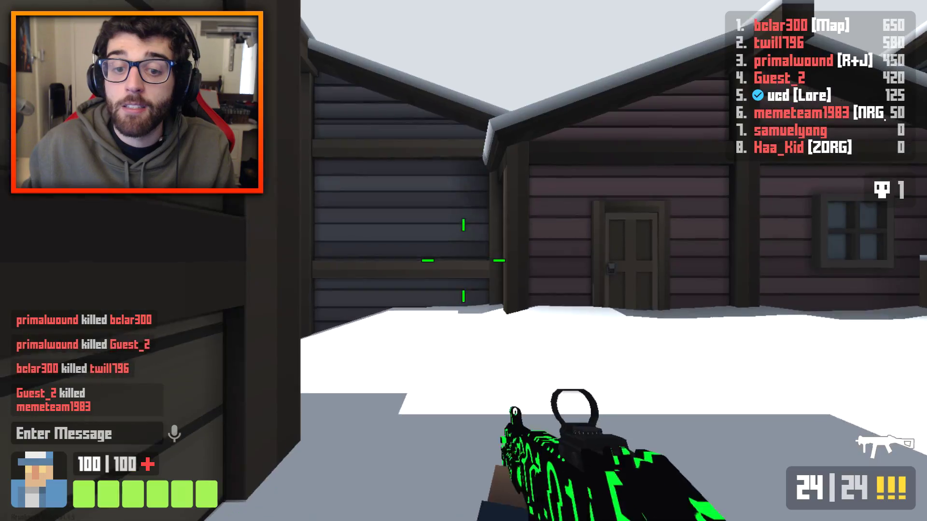
{"action": "key", "text": "w"}
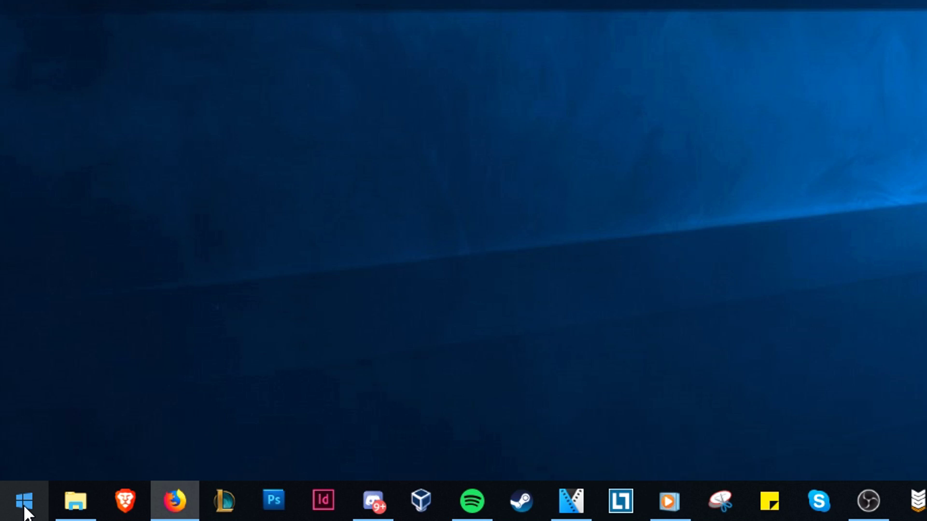
Search Windows for Disk Cleanup, launch it and scan the C: drive
{"action": "left_click", "coordinate": [25, 504]}
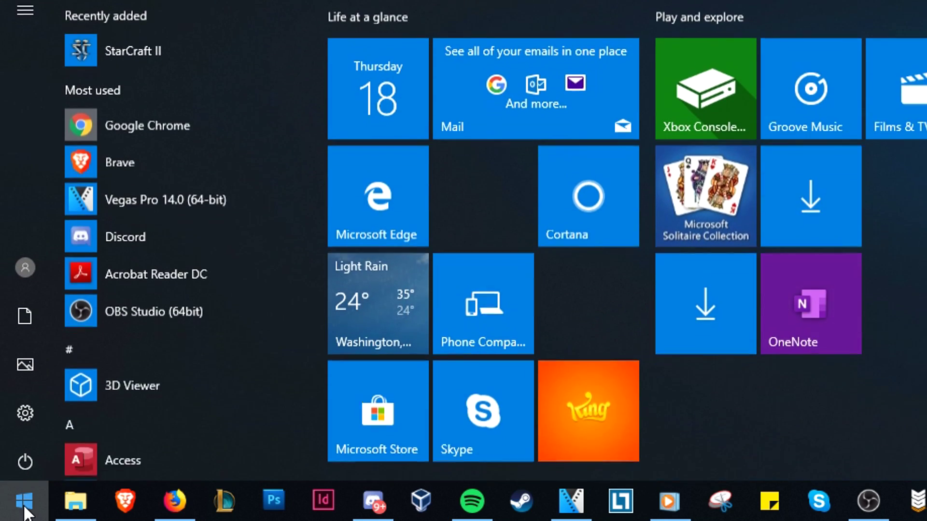
{"action": "type", "text": "disk clean"}
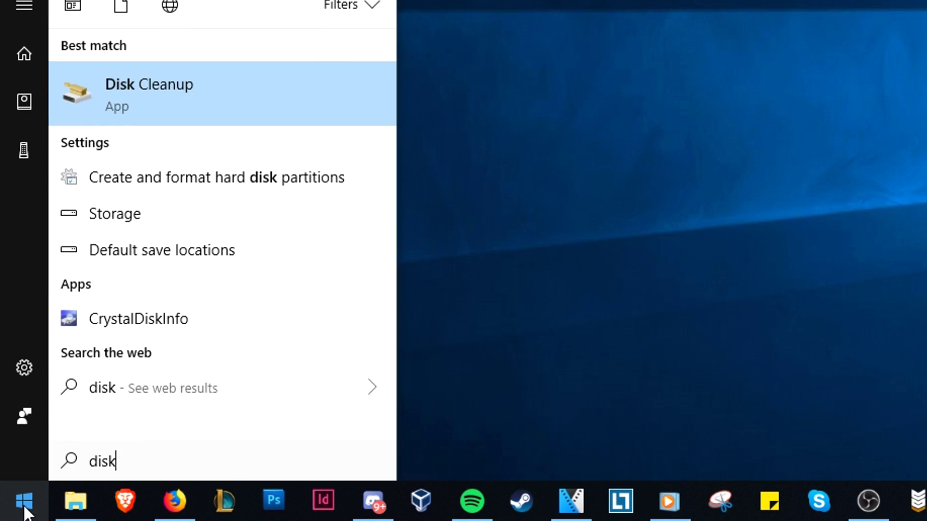
{"action": "type", "text": "u"}
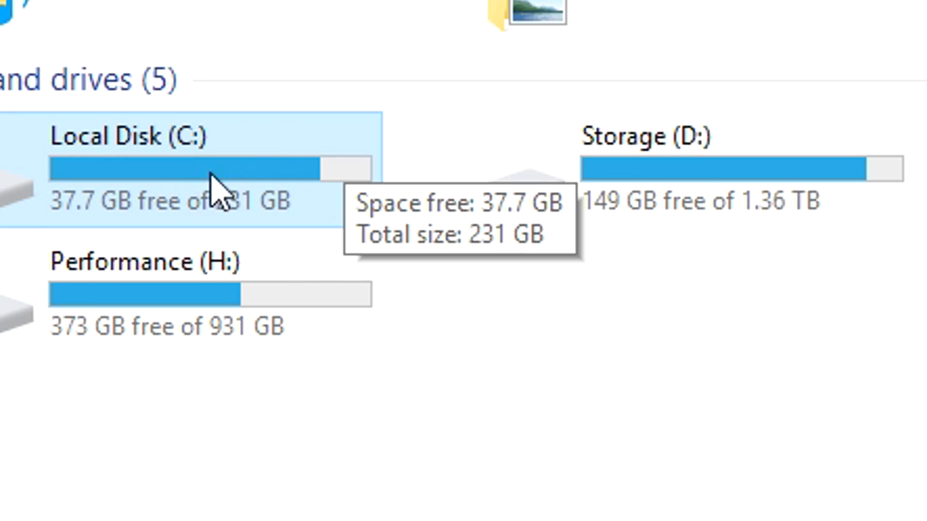
{"action": "left_click", "coordinate": [179, 165]}
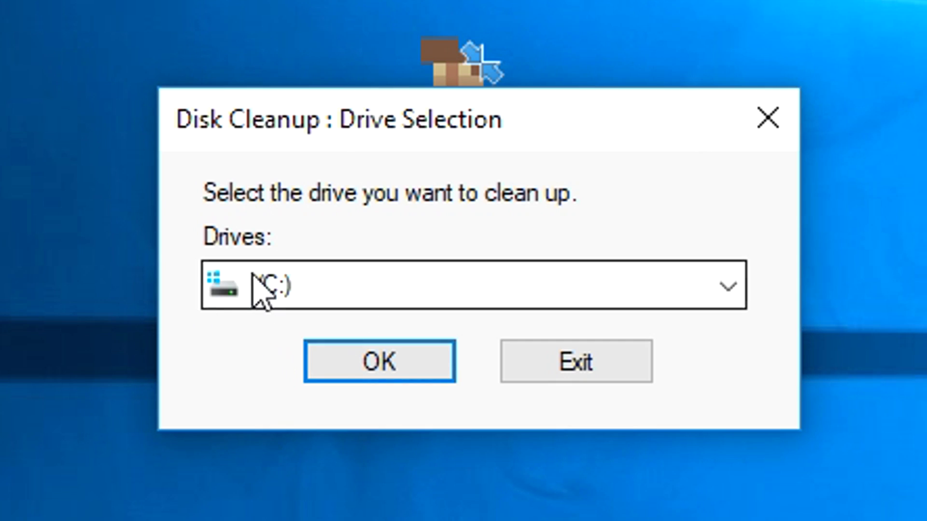
{"action": "left_click", "coordinate": [374, 372]}
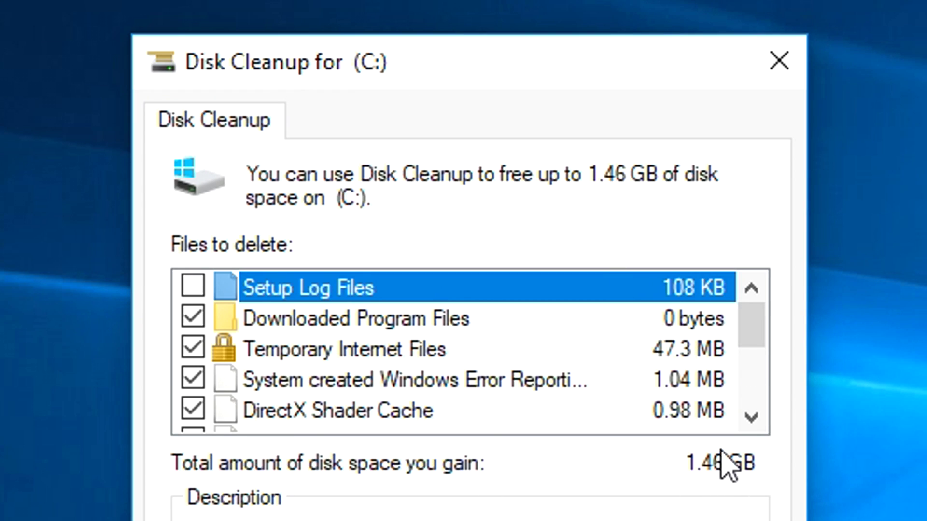
Review the Recycle Bin, Temporary files and Thumbnails entries among the files to delete
{"action": "left_click_drag", "start_coordinate": [762, 338], "coordinate": [732, 373]}
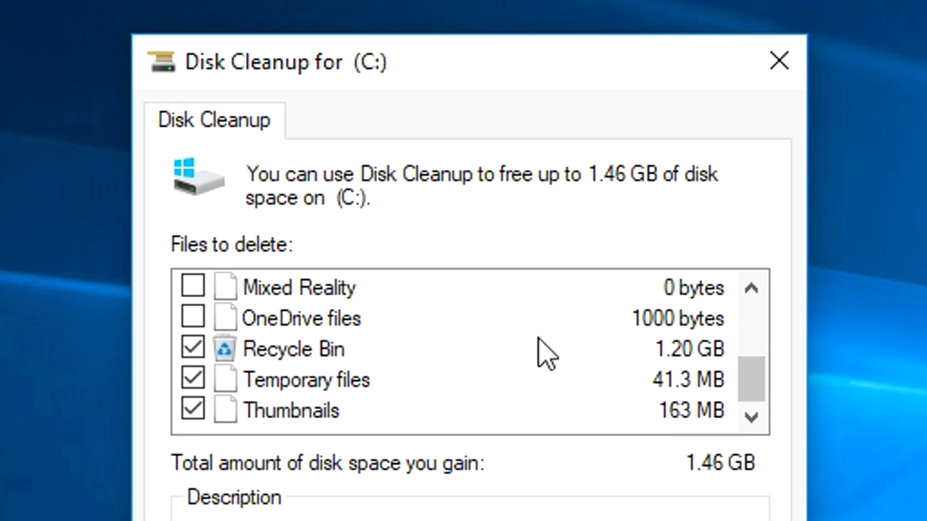
{"action": "left_click", "coordinate": [270, 350]}
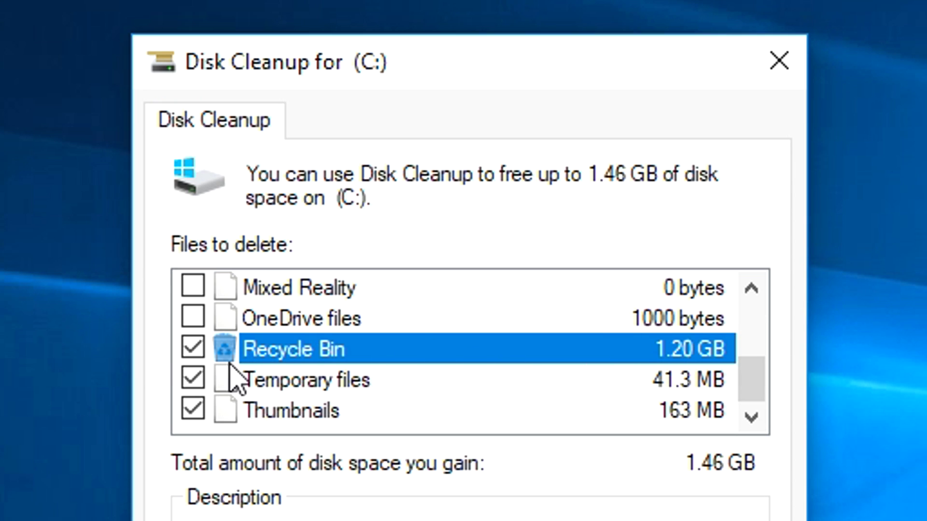
{"action": "left_click", "coordinate": [350, 387]}
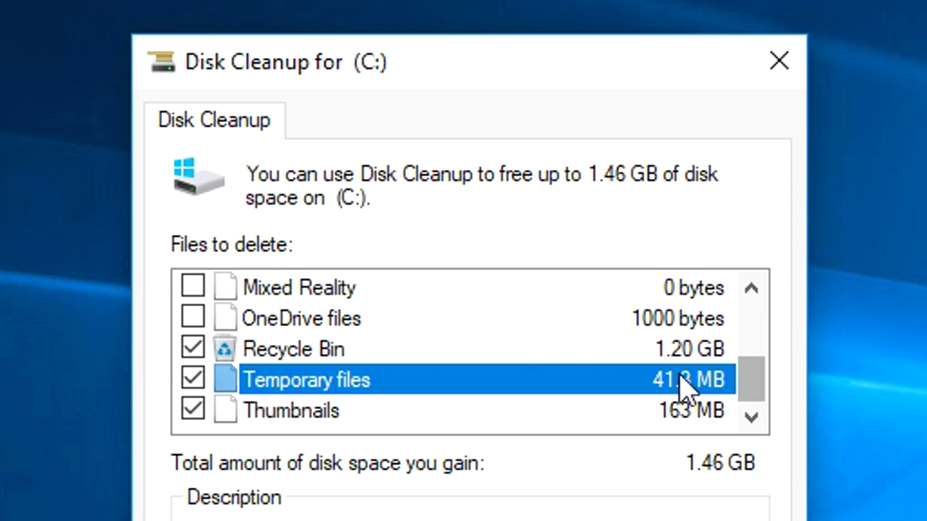
{"action": "left_click", "coordinate": [326, 416]}
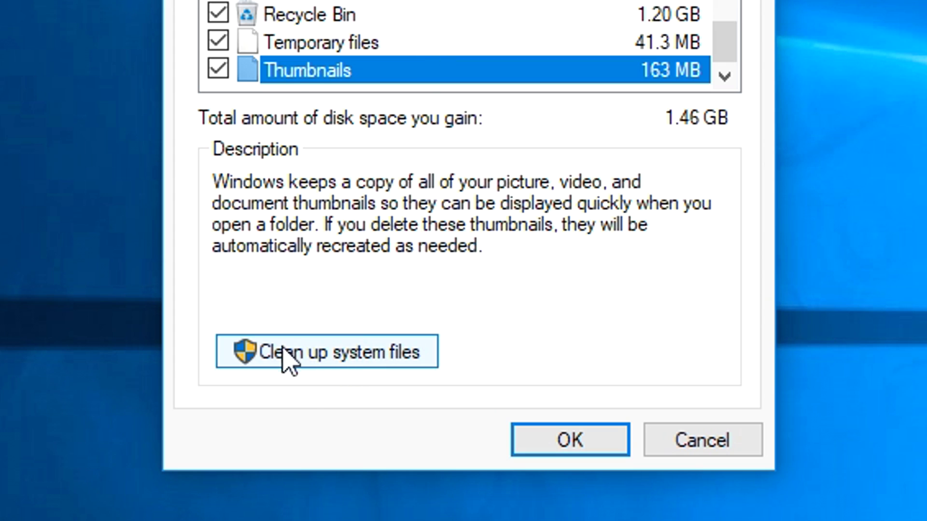
Rescan the C: drive with system files included and mark Windows Update Cleanup for deletion
{"action": "left_click", "coordinate": [319, 355]}
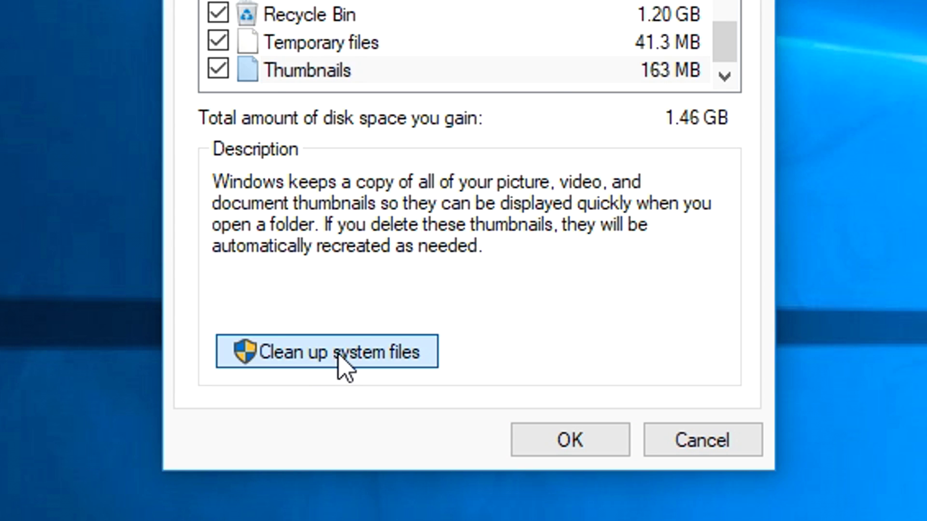
{"action": "left_click", "coordinate": [450, 337]}
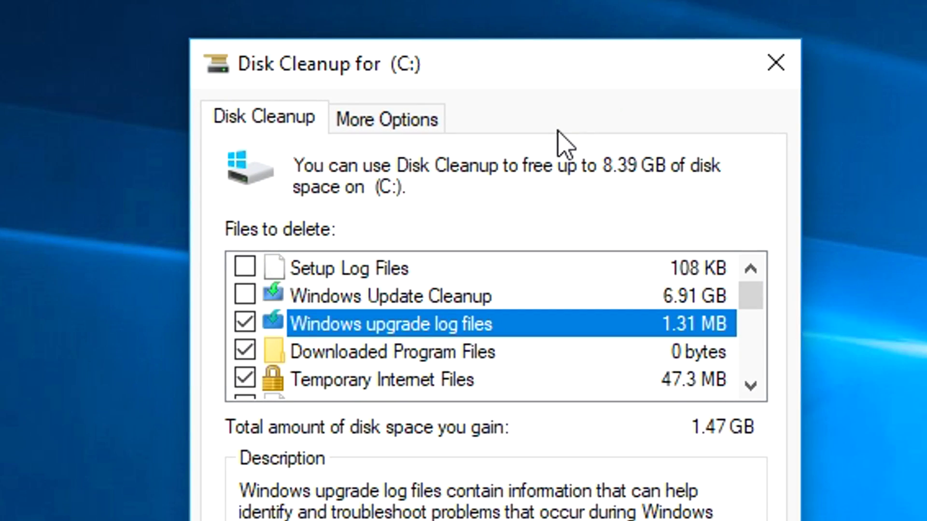
{"action": "left_click", "coordinate": [316, 297]}
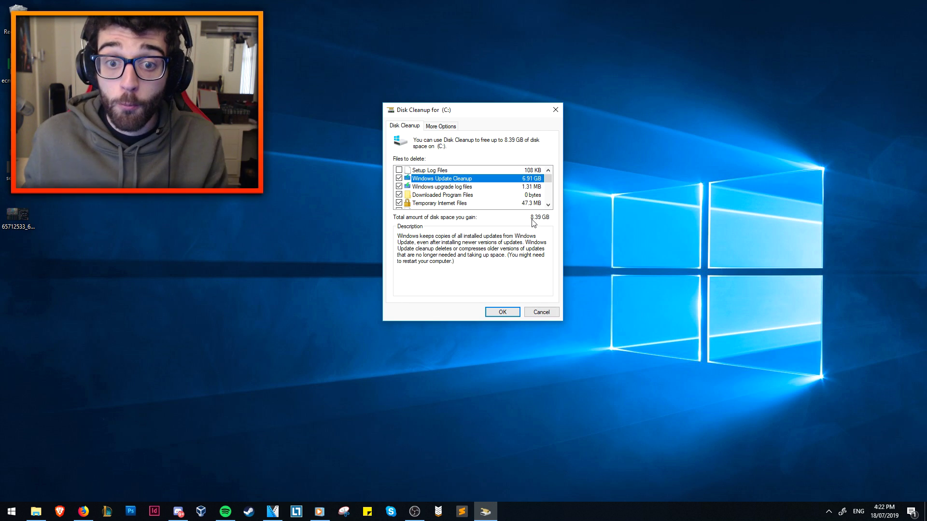
{"action": "scroll", "coordinate": [504, 189], "scroll_direction": "down", "scroll_amount": 3}
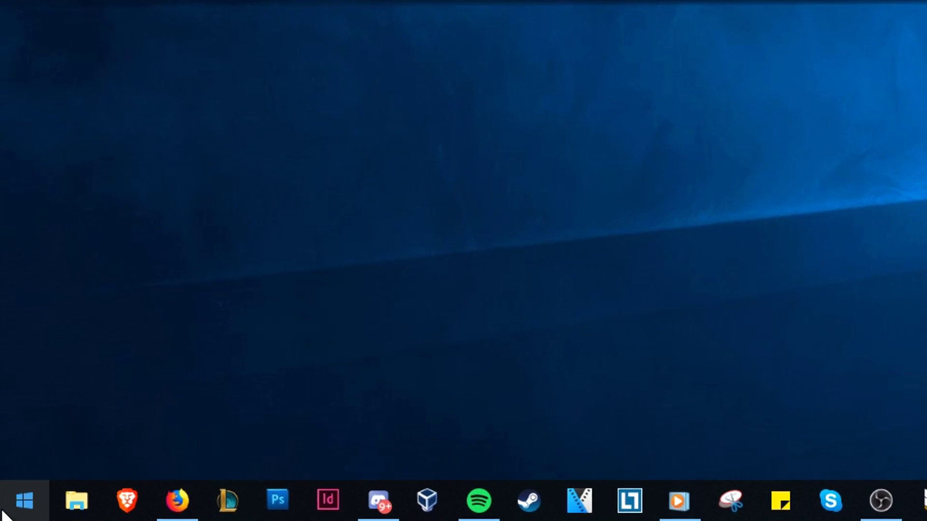
Search Windows for "power", open Power & sleep settings and go to the additional power settings with the power plans
{"action": "left_click", "coordinate": [2, 517]}
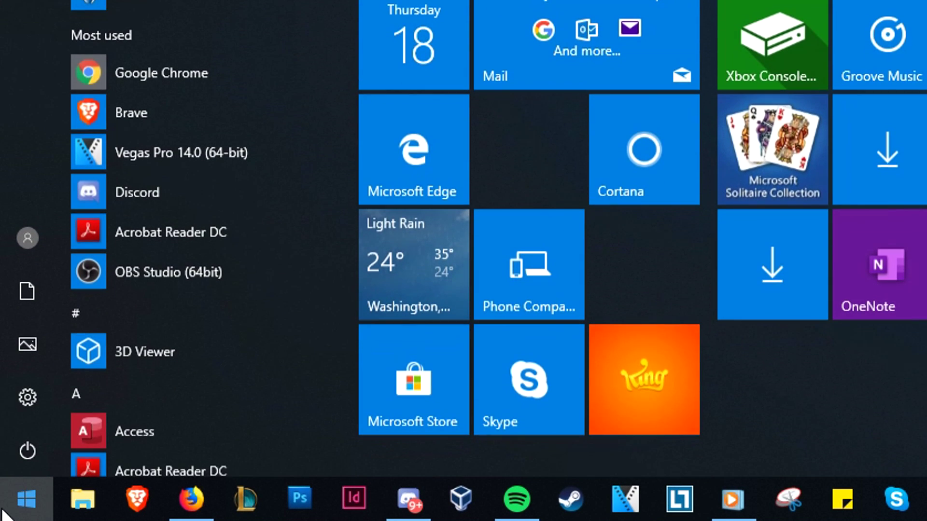
{"action": "type", "text": "powe"}
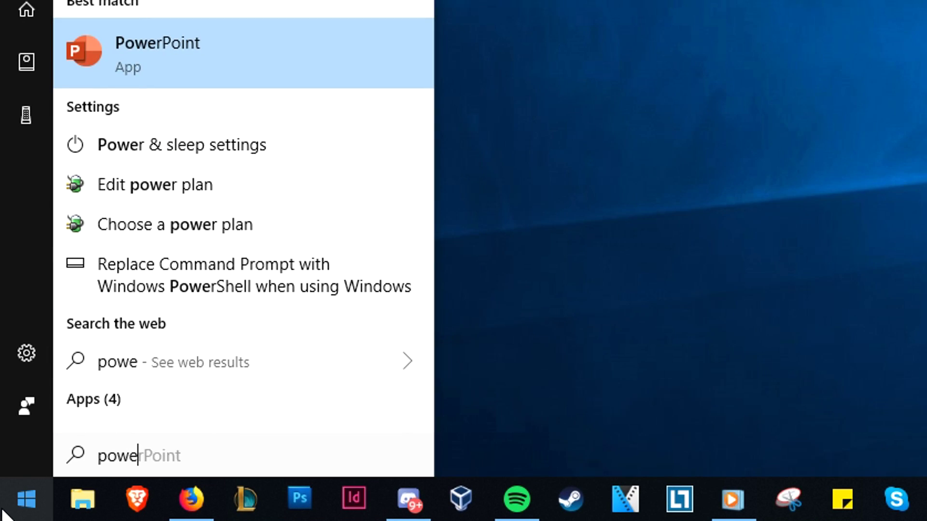
{"action": "type", "text": "r"}
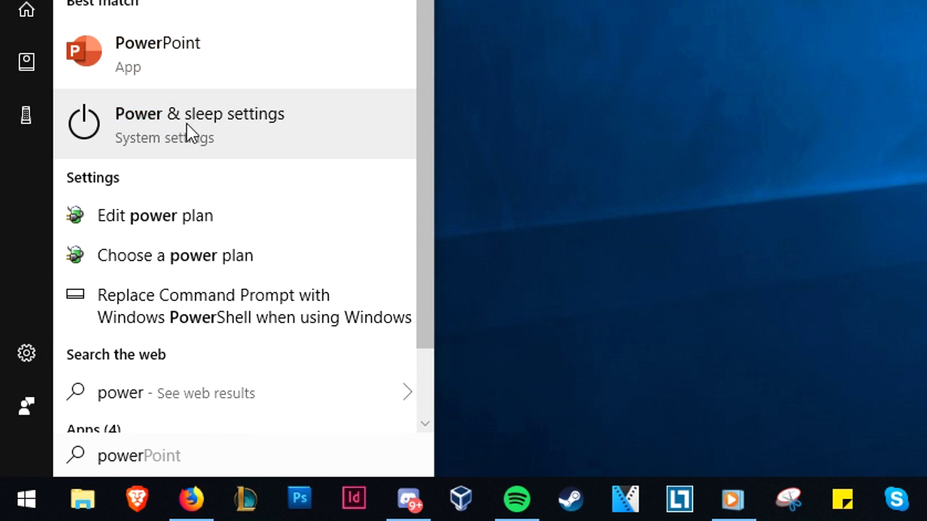
{"action": "left_click", "coordinate": [187, 122]}
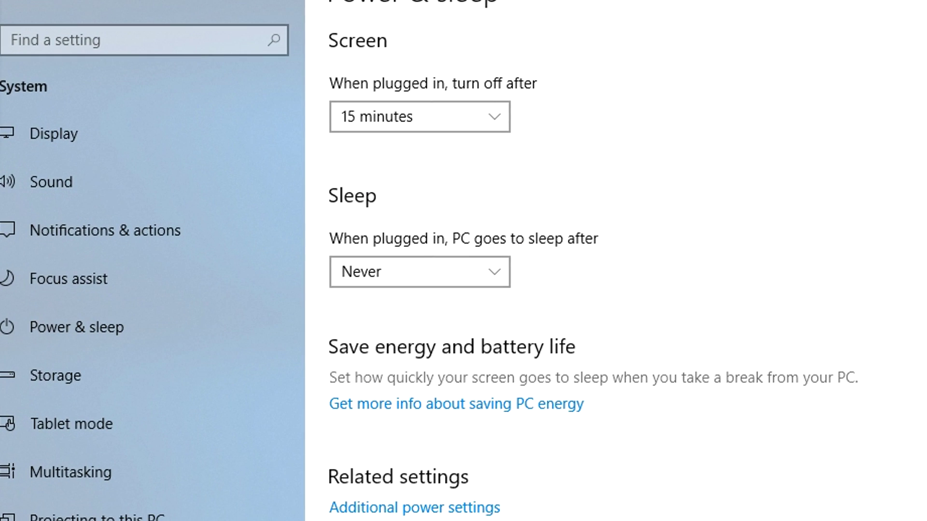
{"action": "scroll", "coordinate": [378, 444], "scroll_direction": "down", "scroll_amount": 3}
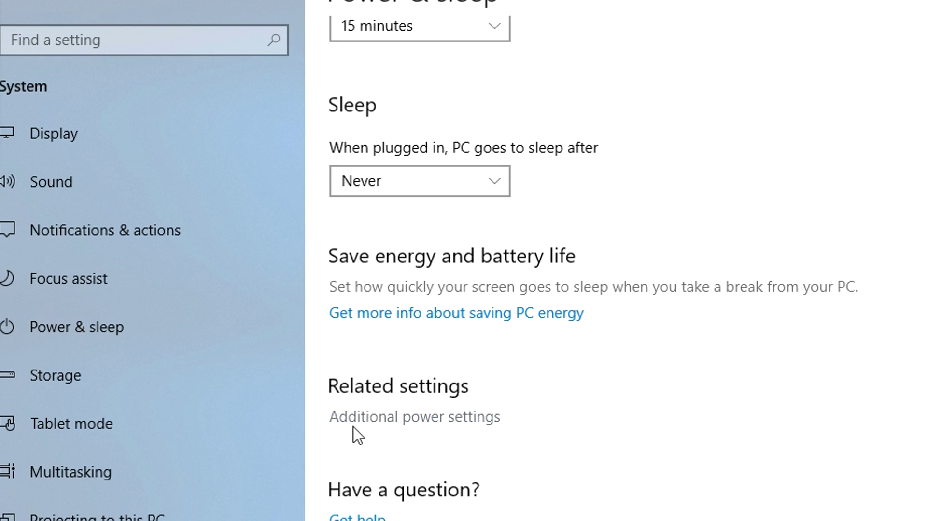
{"action": "left_click", "coordinate": [464, 422]}
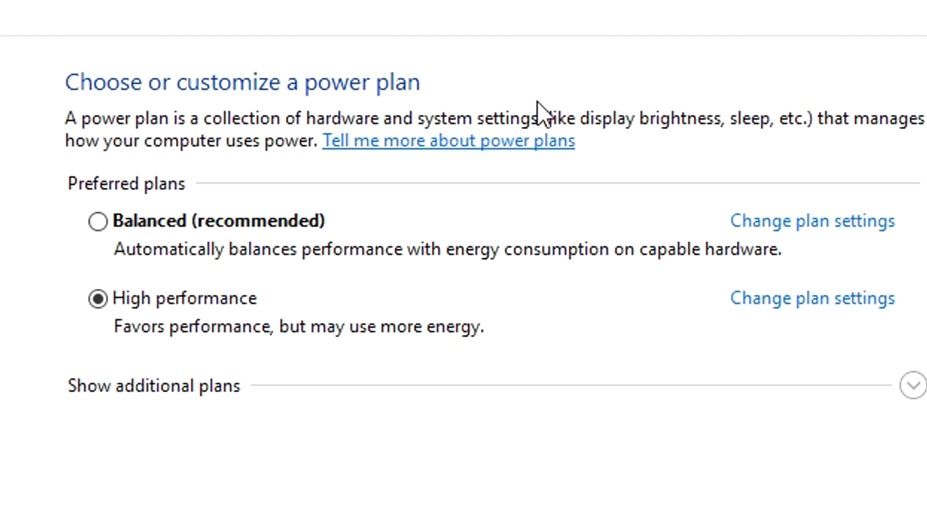